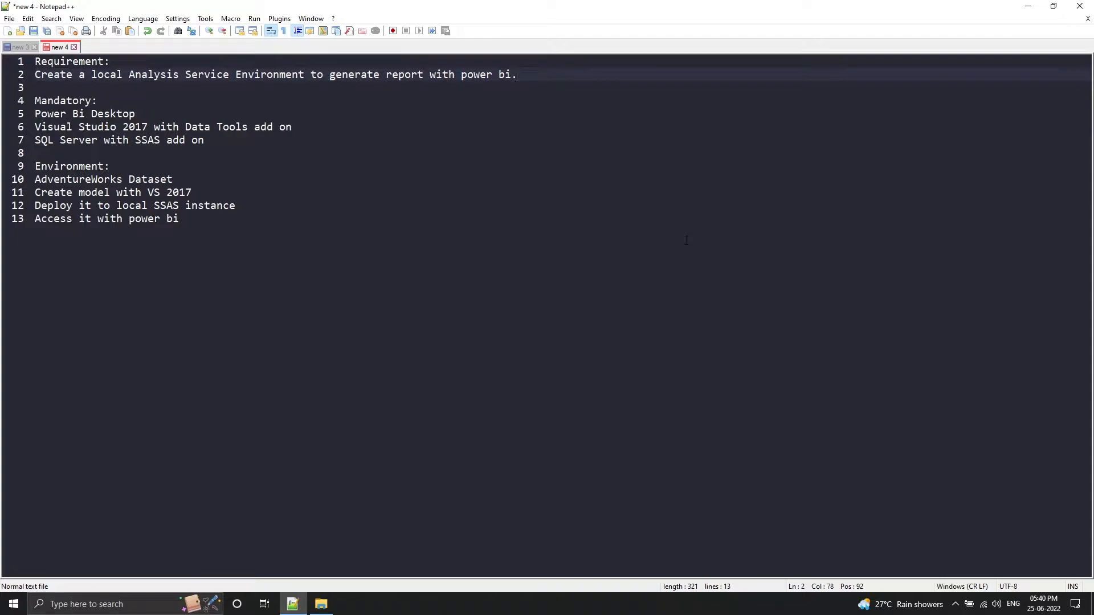
Highlight the Visual Studio 2017 and SQL Server lines in the Mandatory section of the notes
key(Down)
key(Down)
key(Down)
key(Down)
key(Home)
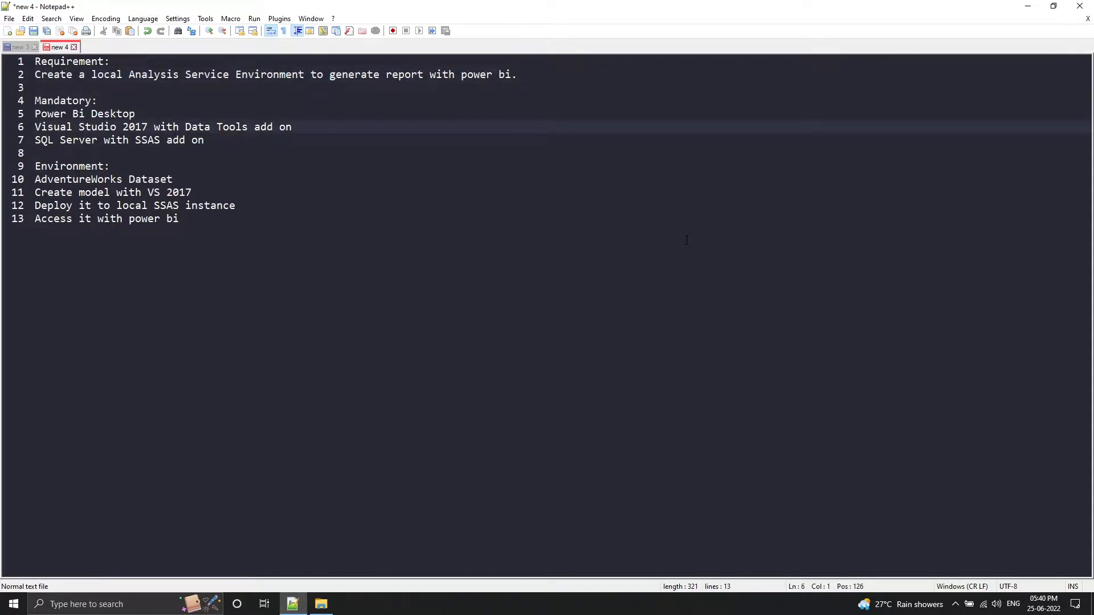
key(shift+Down)
key(shift+Down)
key(shift+Left)
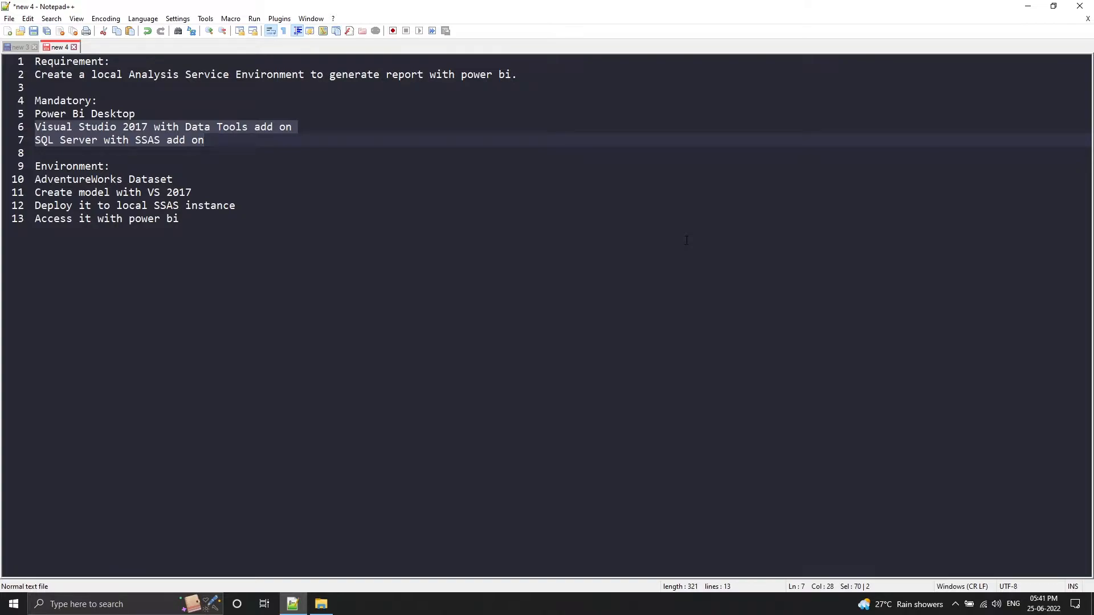
Highlight the Environment lines of the notes one by one, from AdventureWorks Dataset to Access it with power bi
key(Home)
key(Down)
key(Down)
key(Down)
key(shift+End)
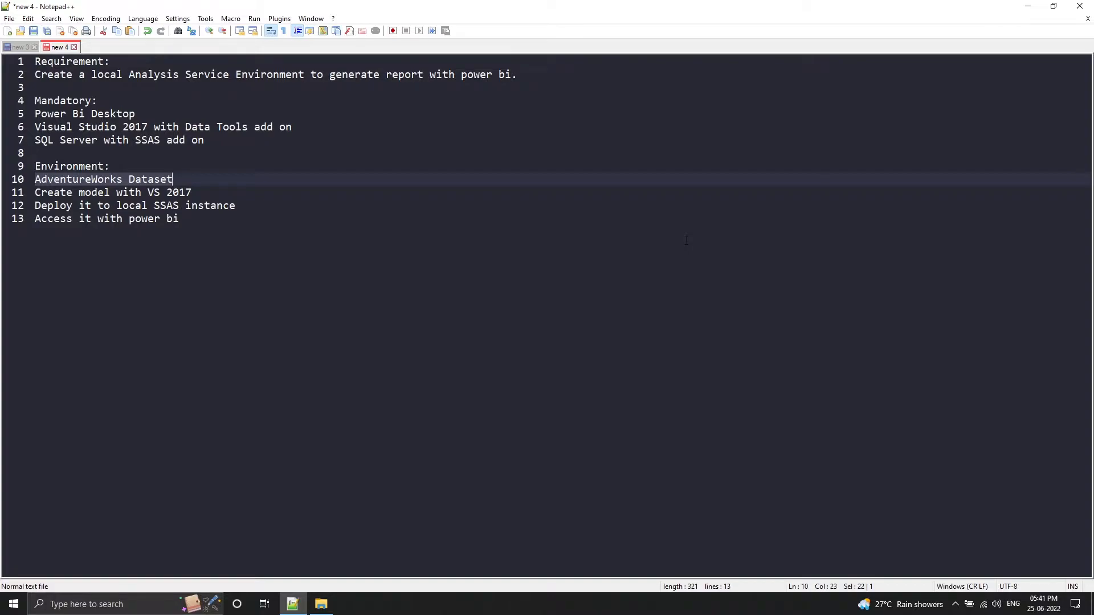
key(Right)
key(Right)
key(shift+End)
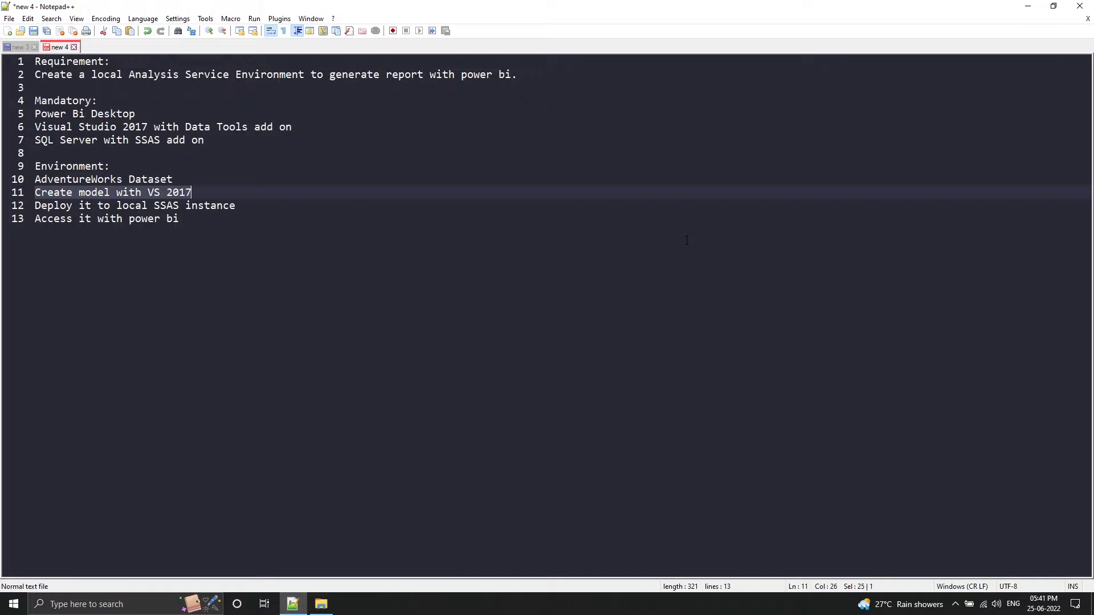
key(Right)
key(Right)
key(shift+End)
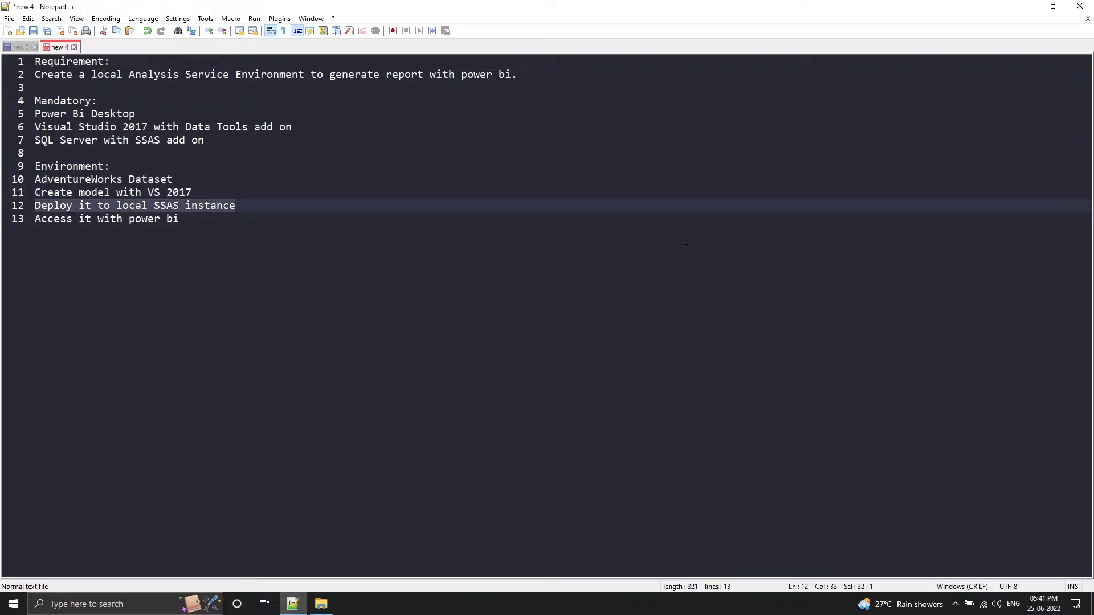
key(Right)
key(Right)
key(shift+End)
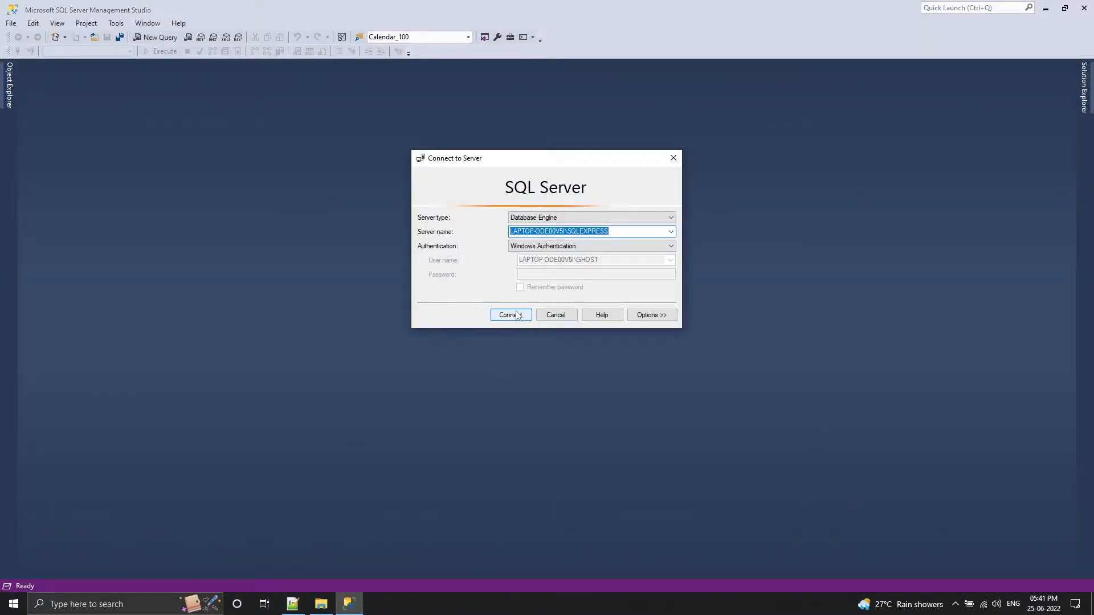
Connect SQL Server Management Studio to the Database Engine server LAPTOP-ODE00V5I\SQLEXPRESS with Windows Authentication
click(589, 219)
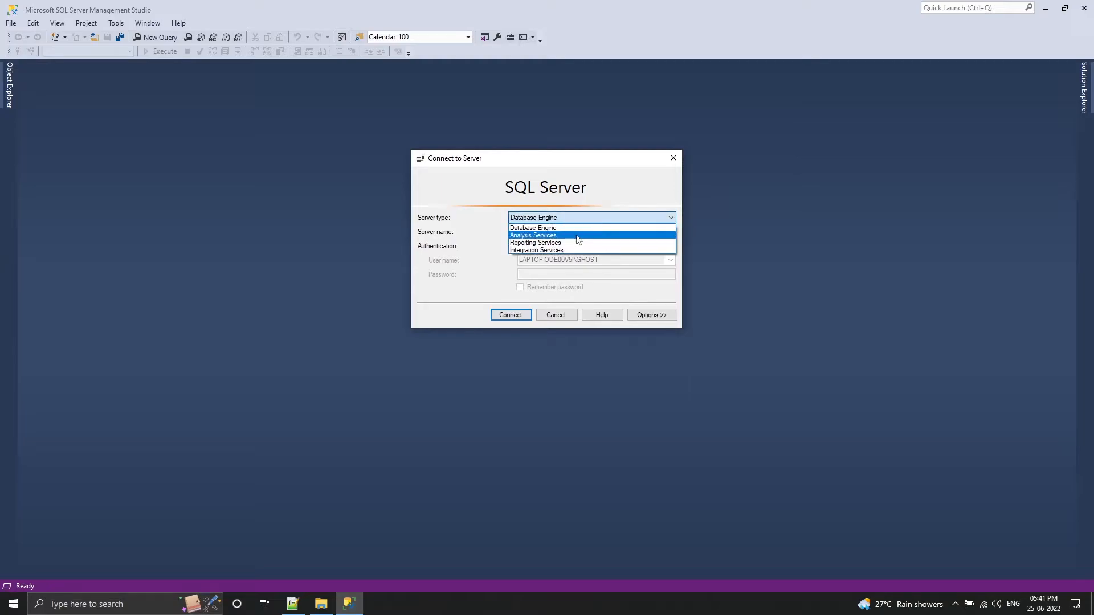
click(576, 229)
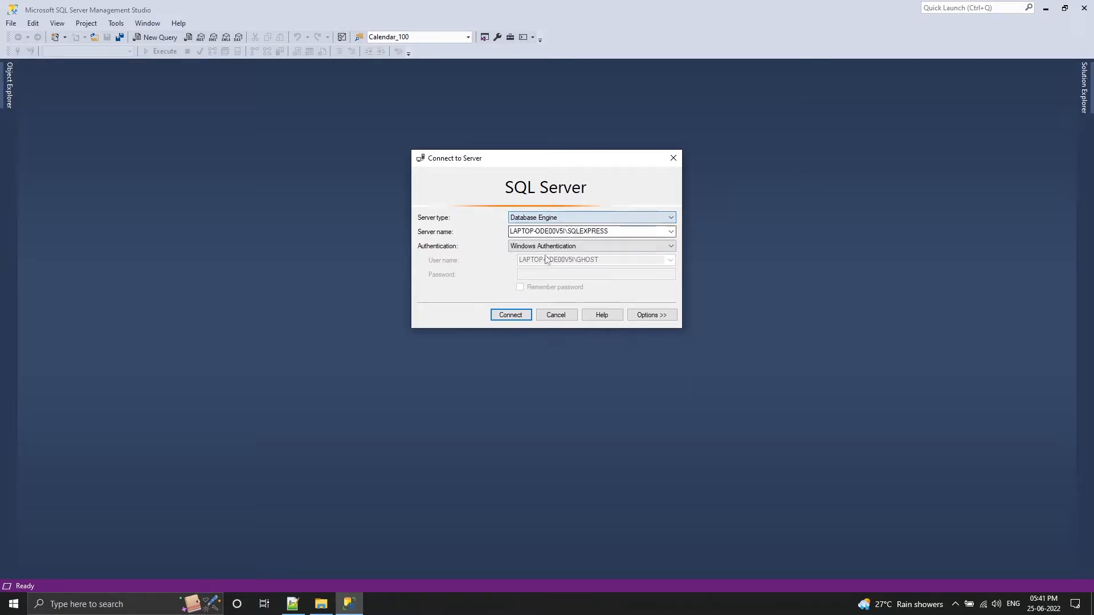
click(504, 315)
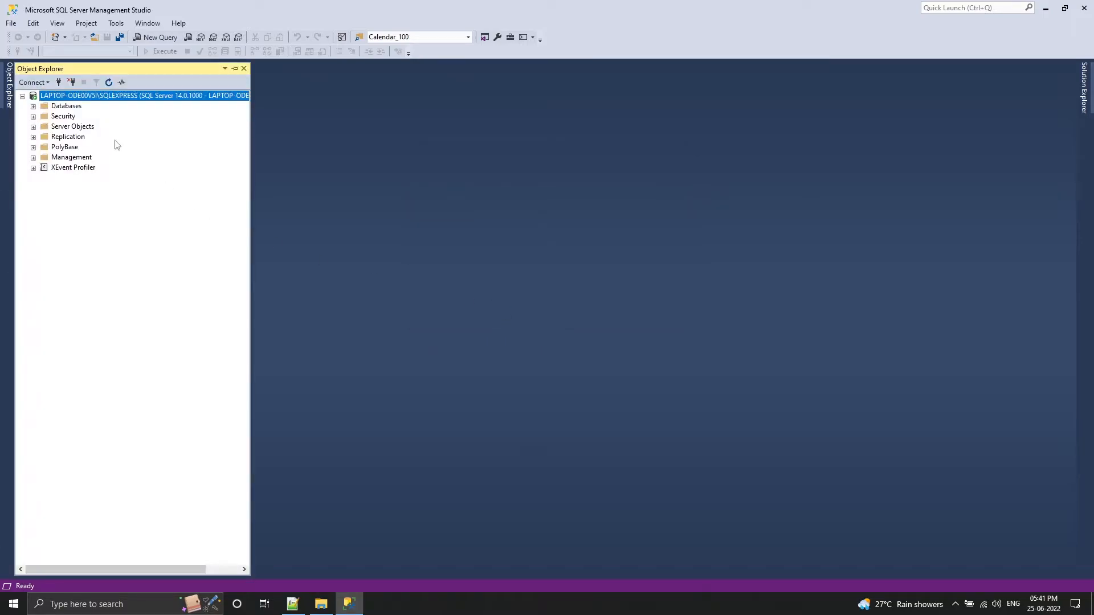
Add a connection to the local Analysis Services instance LAPTOP-ODE00V5I\SSASDEV
click(34, 83)
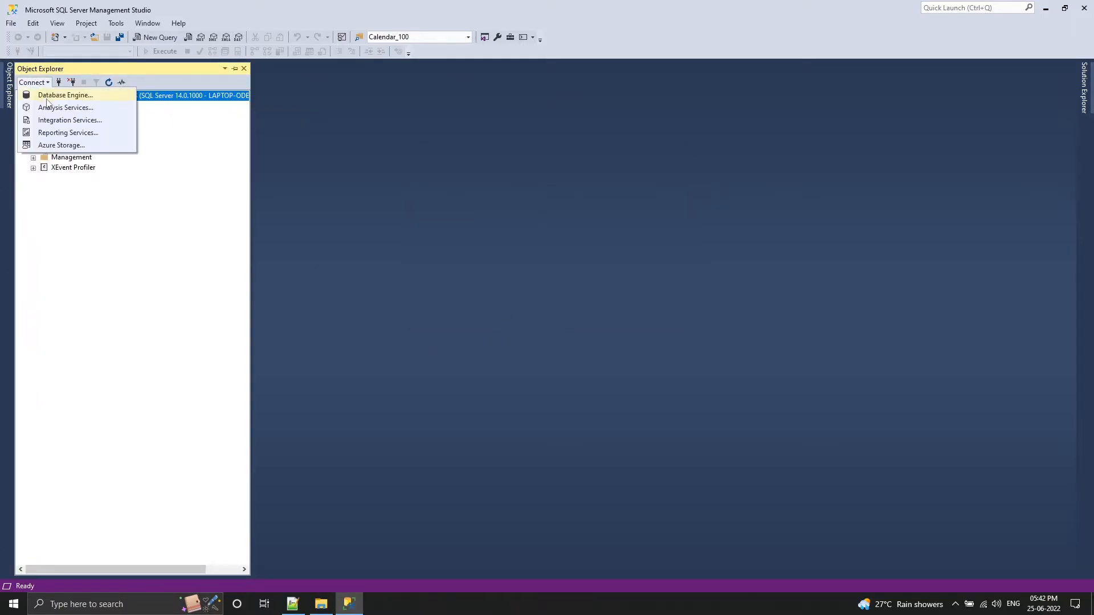
click(56, 108)
click(513, 323)
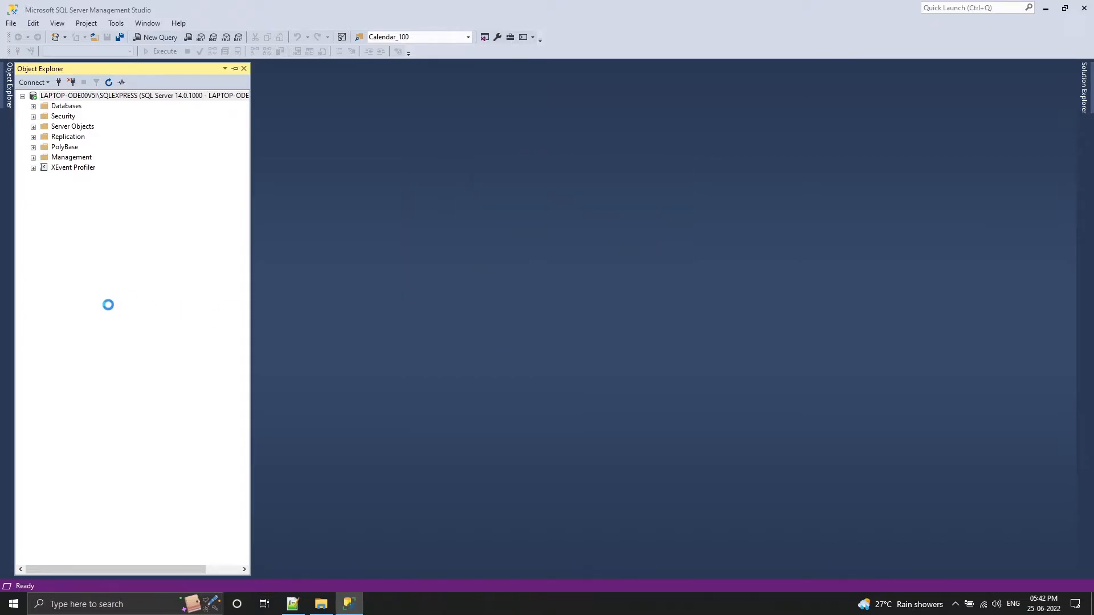
Launch Visual Studio from the installed development applications
key(super)
scroll(230, 433, down, 5)
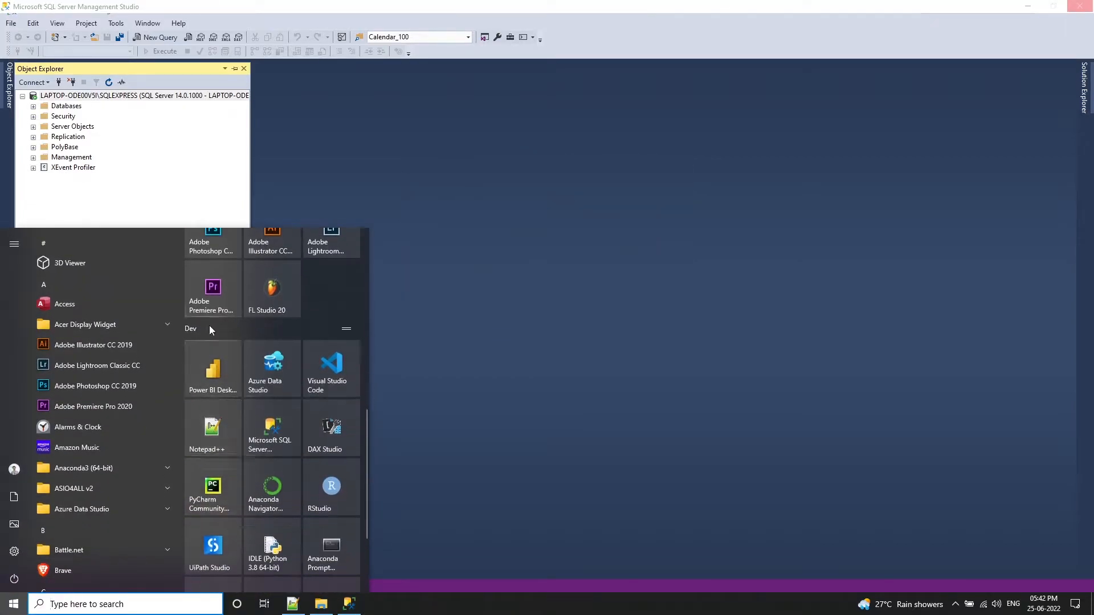
scroll(206, 451, down, 3)
click(214, 550)
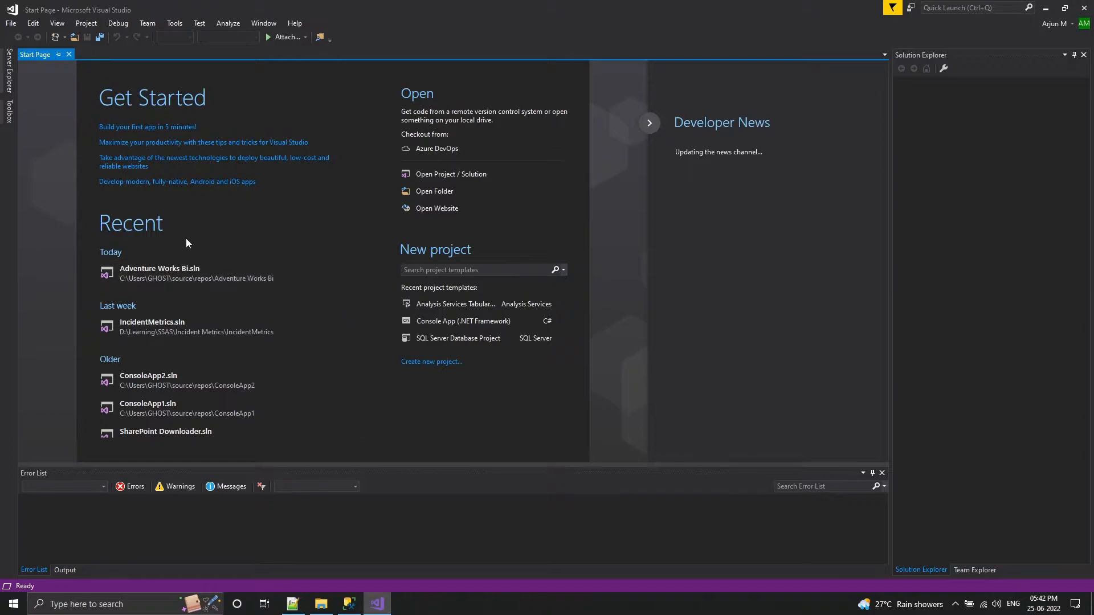
Create the Analysis Services Tabular Project TabularProject1 in source\SSAS Demo, with the SSASDEV workspace server and compatibility level SQL Server 2017 (1400)
click(13, 25)
mouse_move(73, 37)
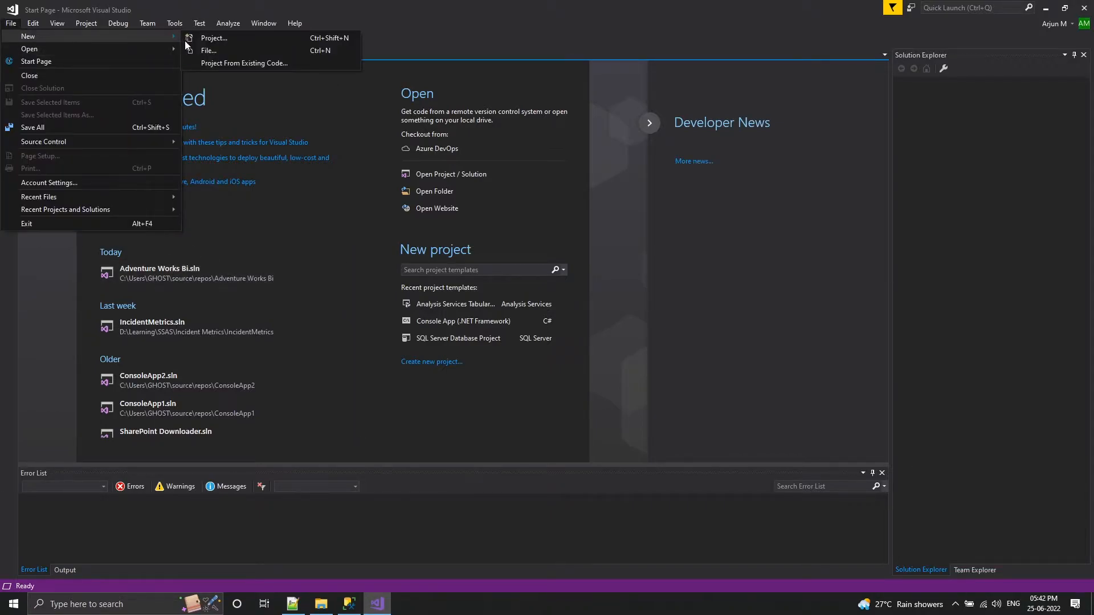
click(206, 39)
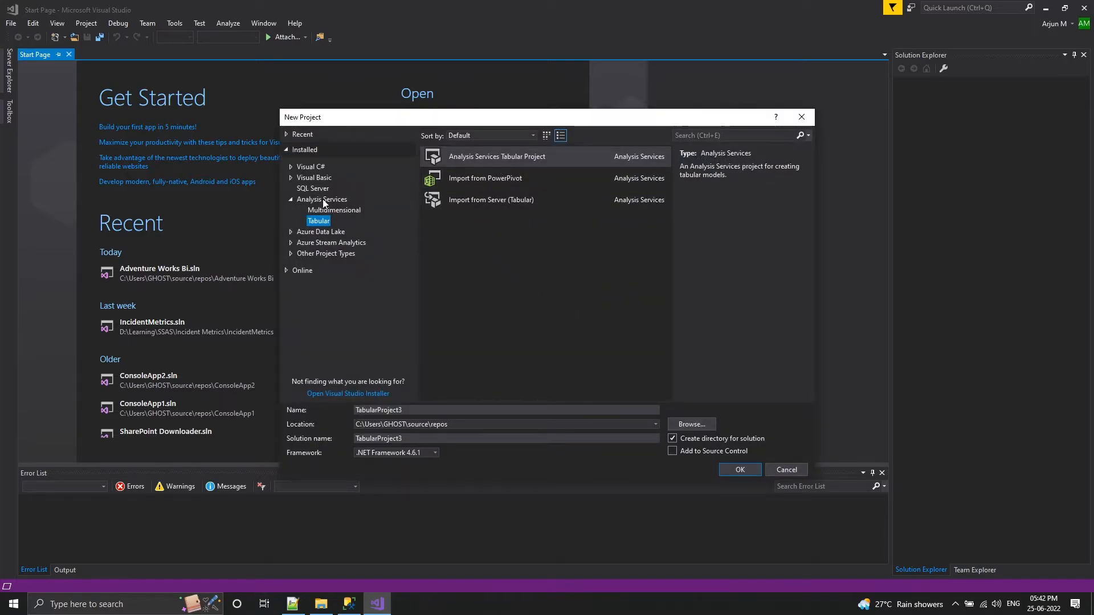
click(474, 425)
key(BackSpace)
key(BackSpace)
key(BackSpace)
key(BackSpace)
key(BackSpace)
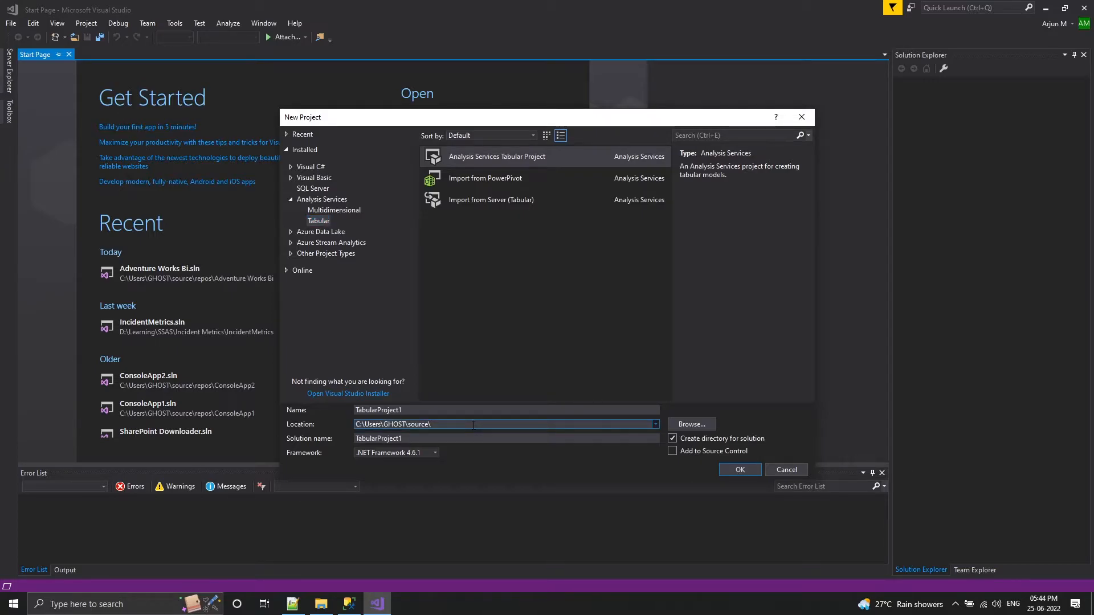
text(SSAS Demo)
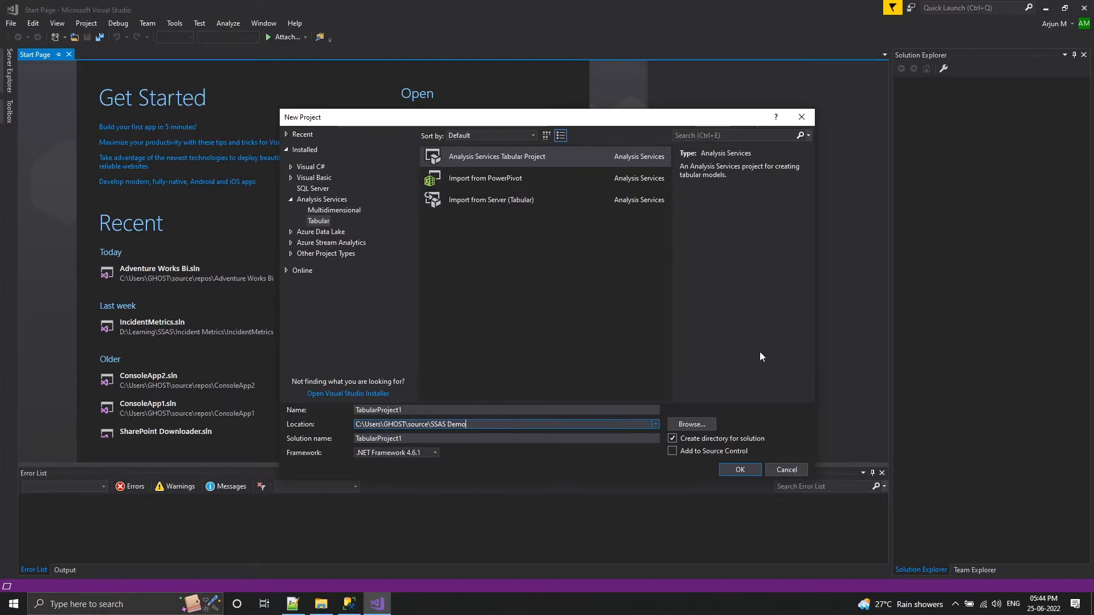
click(740, 470)
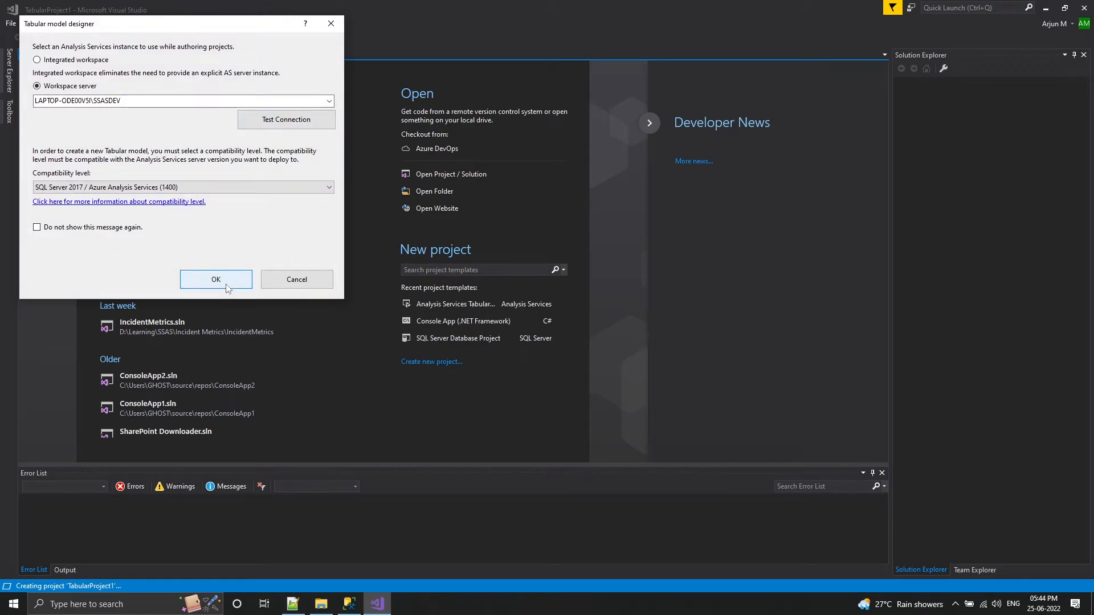
double_click(162, 102)
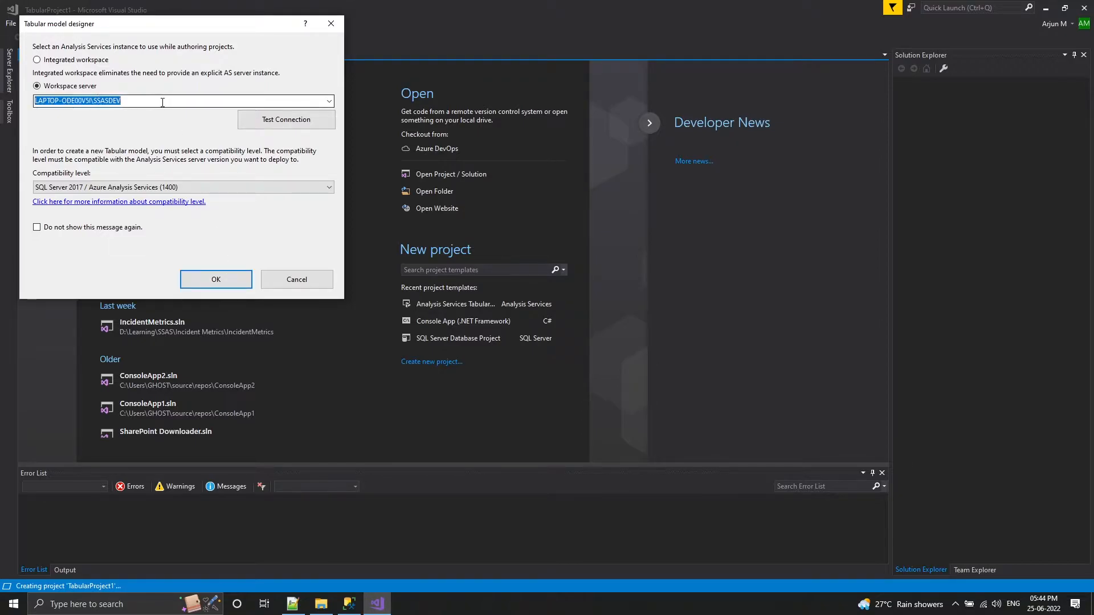
click(248, 282)
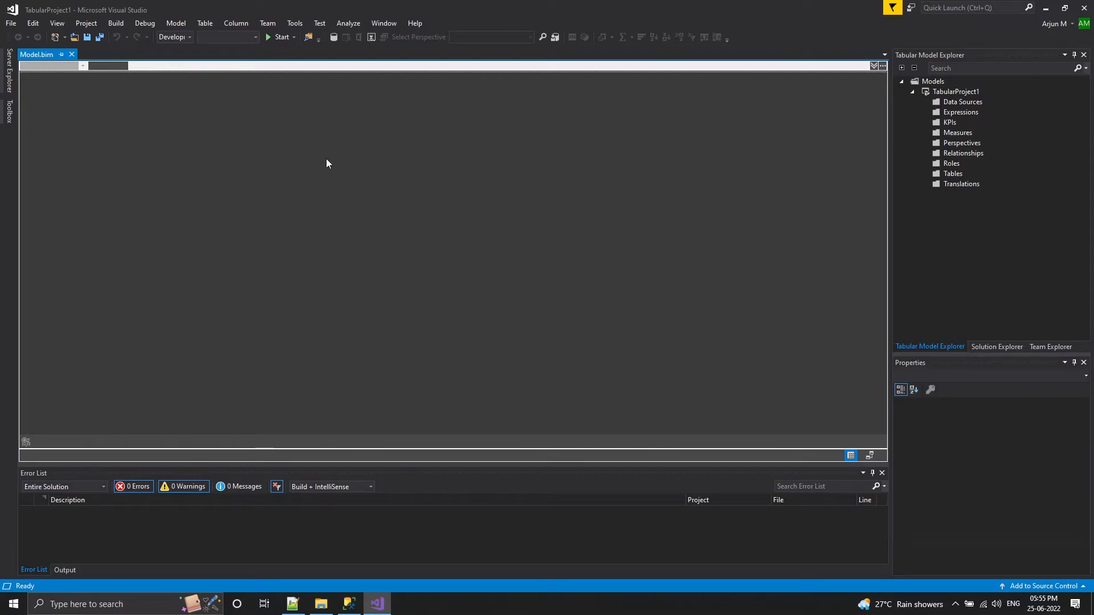
Open the existing solution Adventure Works Bi.sln from the Adventure Works Bi folder
click(12, 25)
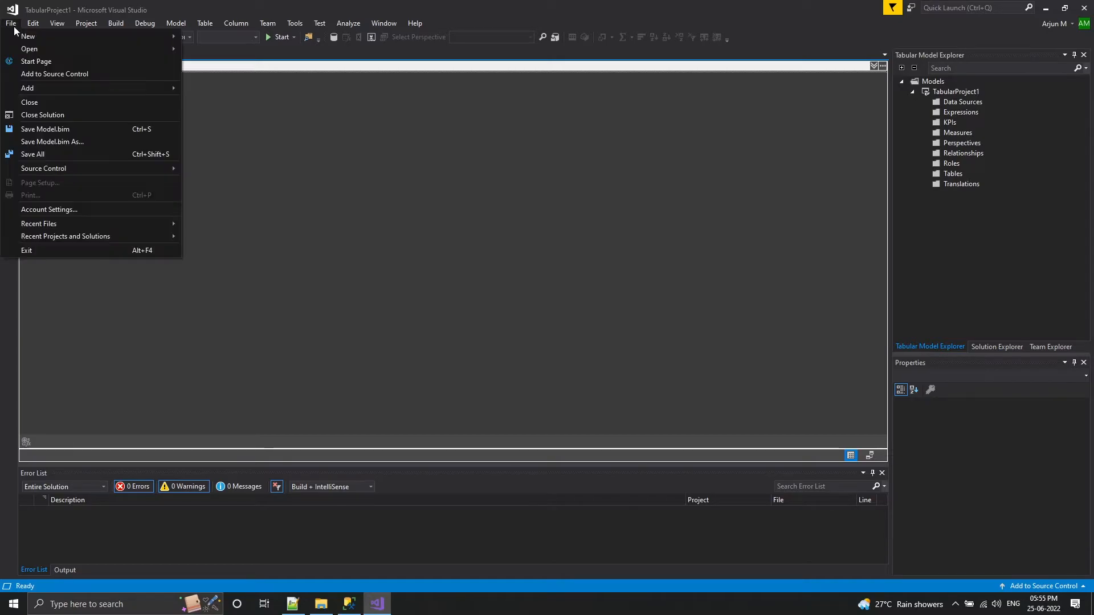
mouse_move(81, 50)
click(211, 49)
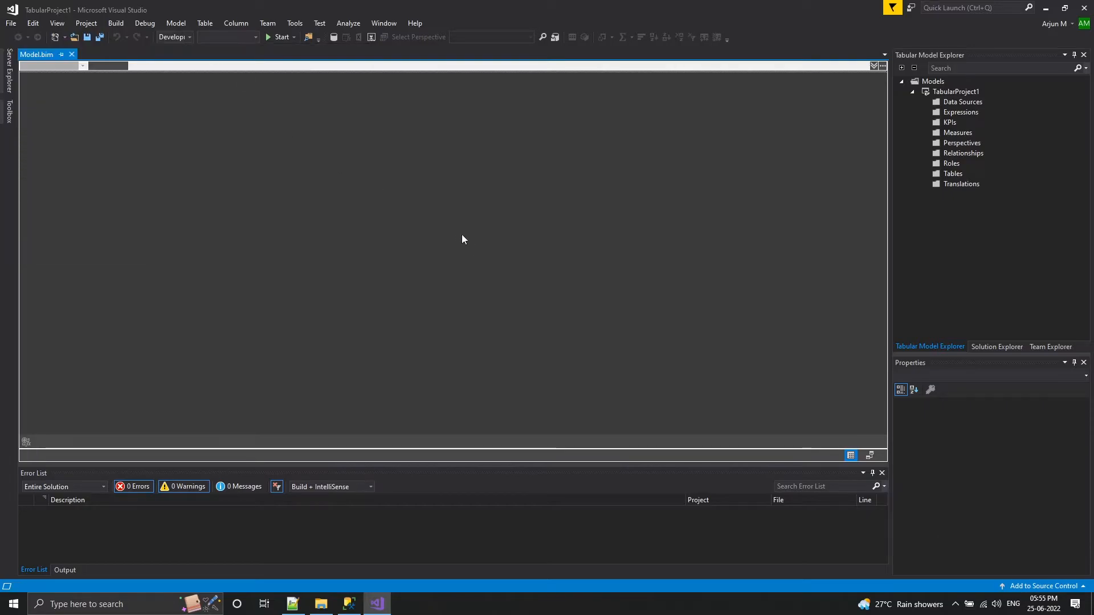
double_click(152, 83)
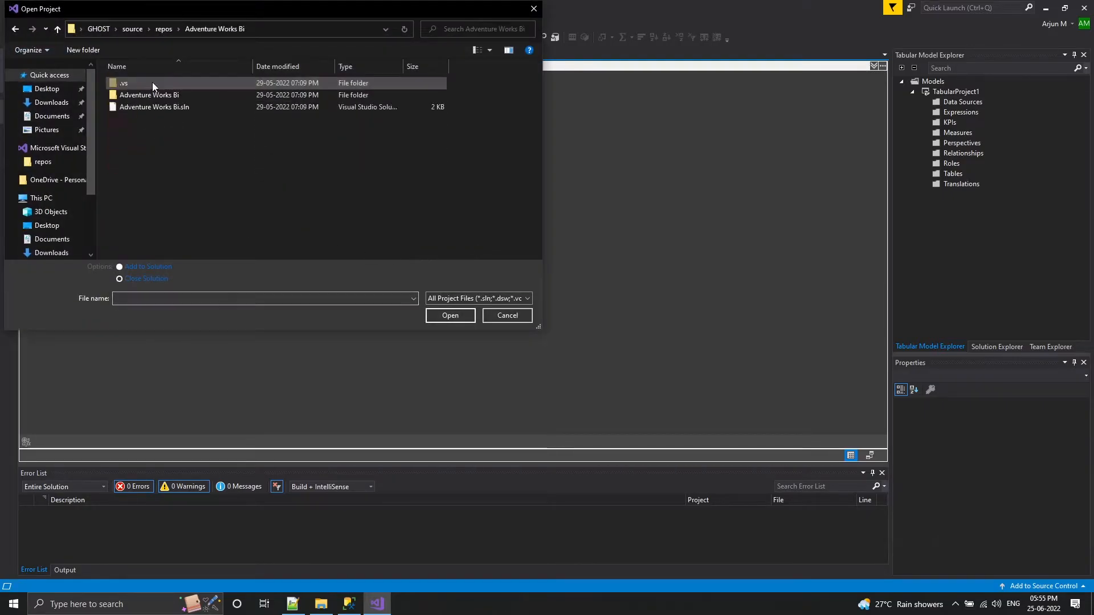
double_click(168, 106)
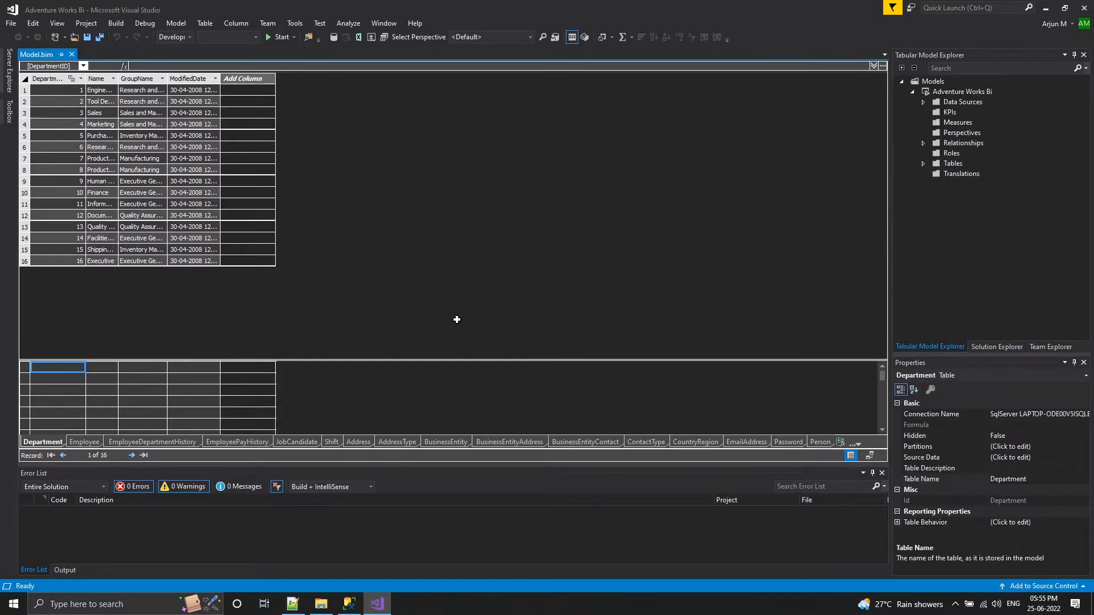
Start importing a new data source into the Adventure Works Bi model, with Microsoft SQL Server as the source type
right_click(948, 102)
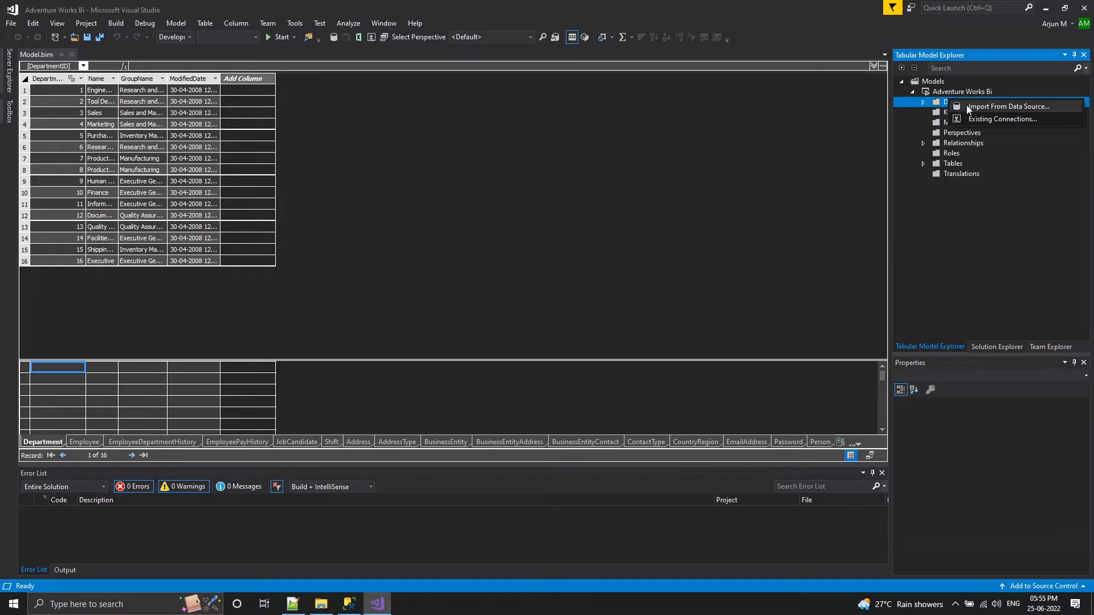
click(967, 106)
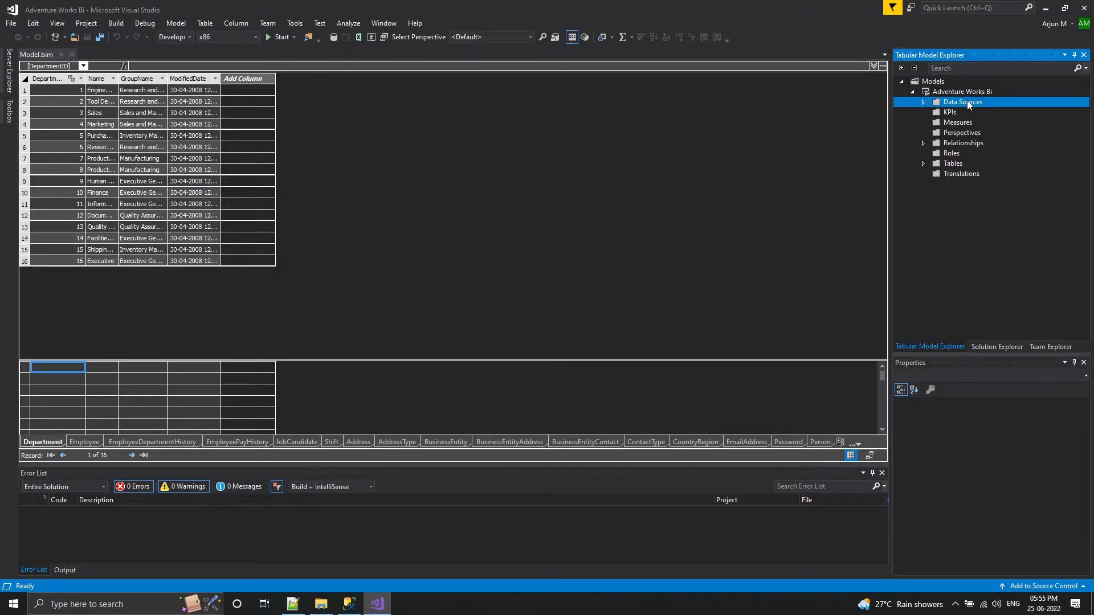
right_click(967, 104)
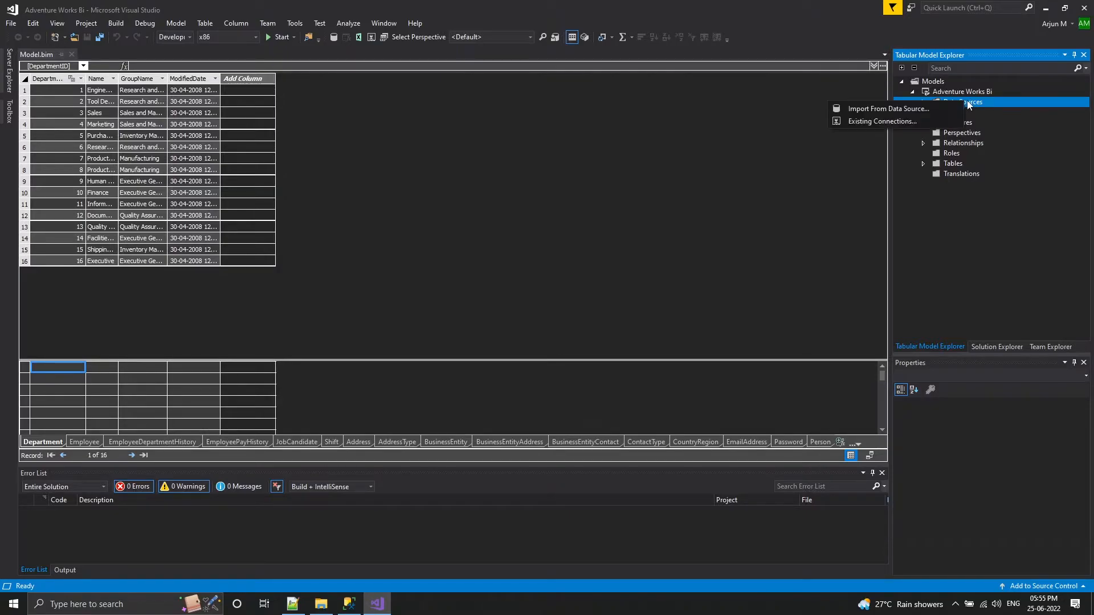
click(937, 105)
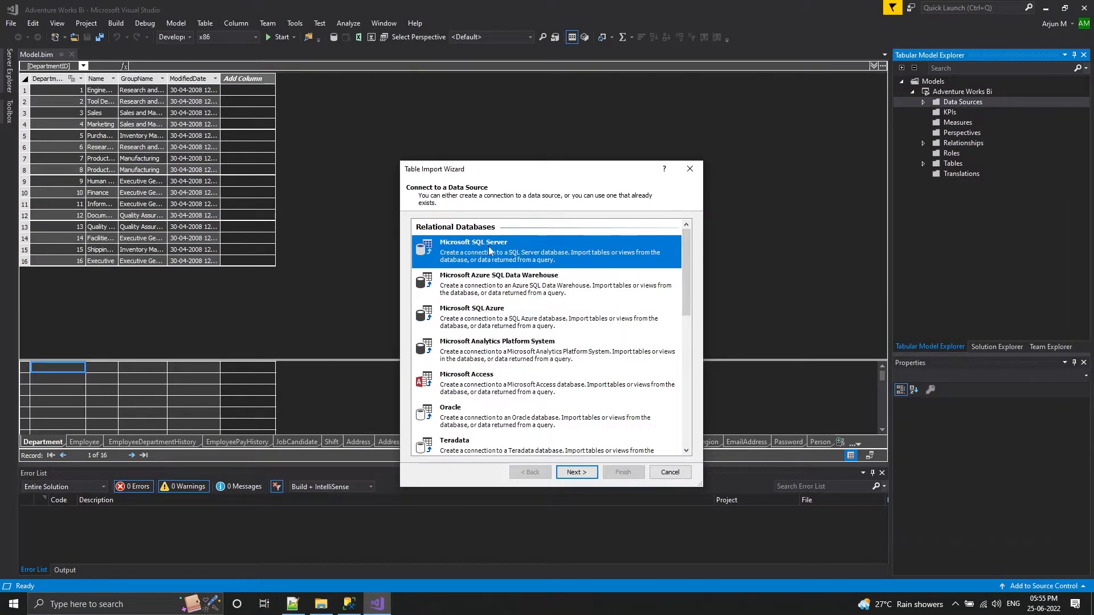
click(569, 474)
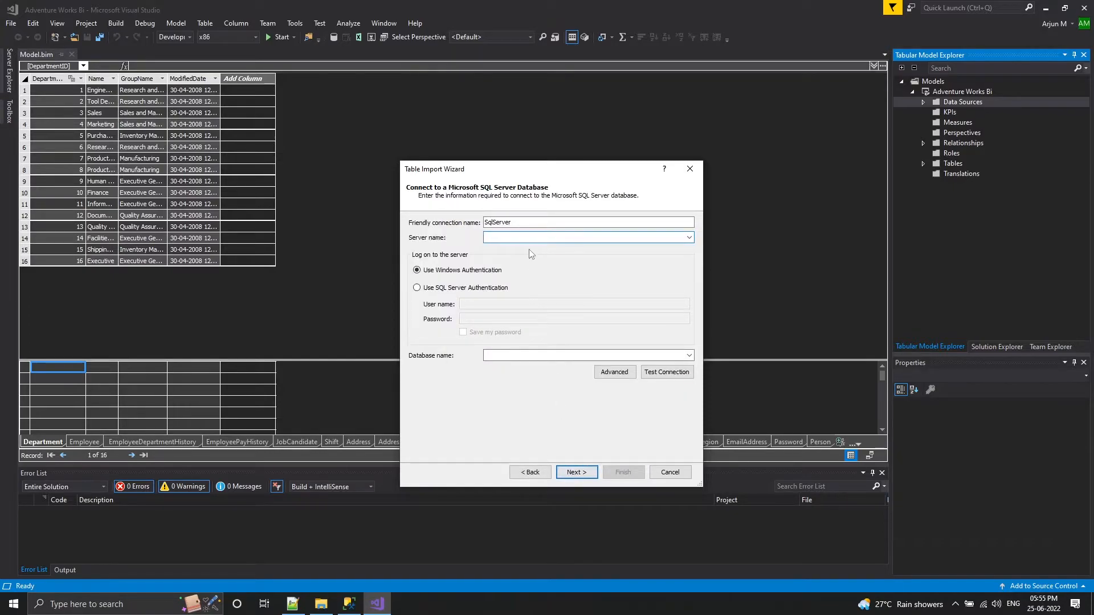
Check the Database Engine server's name in SQL Server Management Studio through its properties and connection details, and return to Visual Studio
click(349, 604)
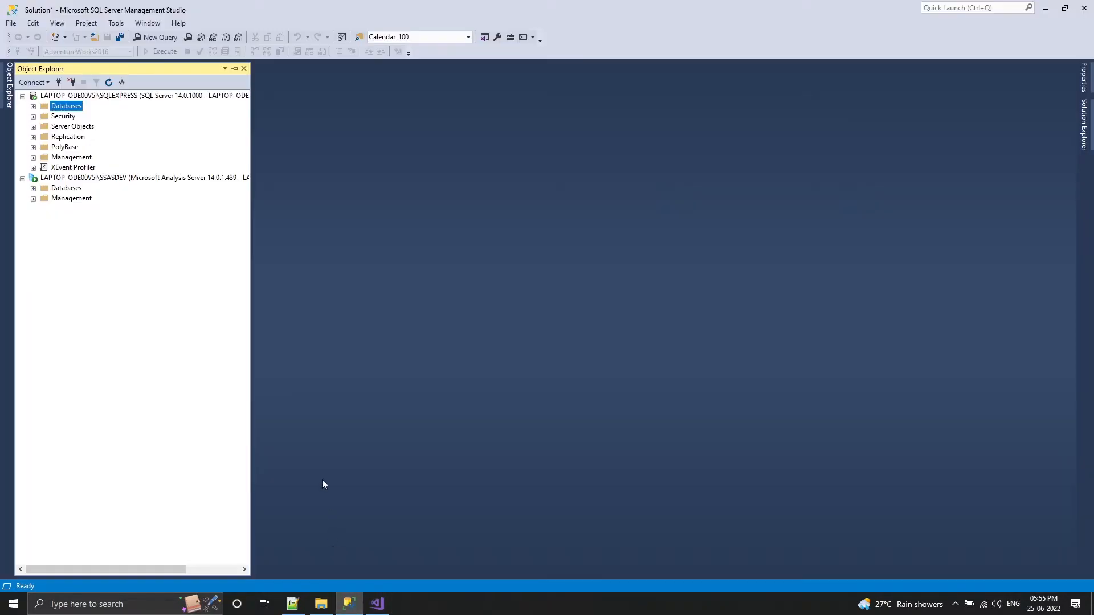
right_click(134, 95)
click(199, 330)
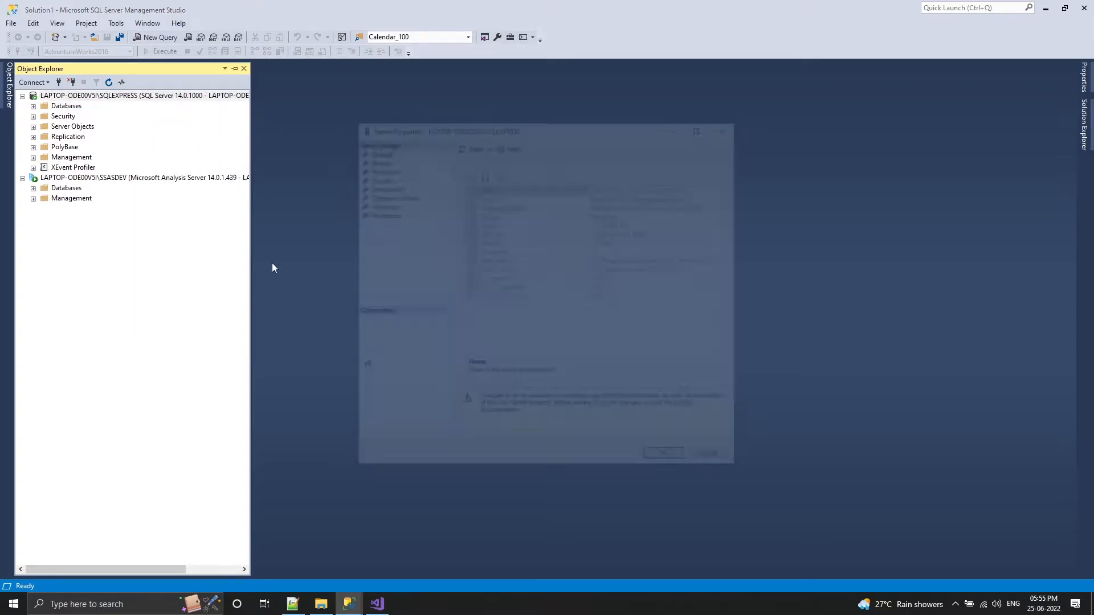
click(730, 125)
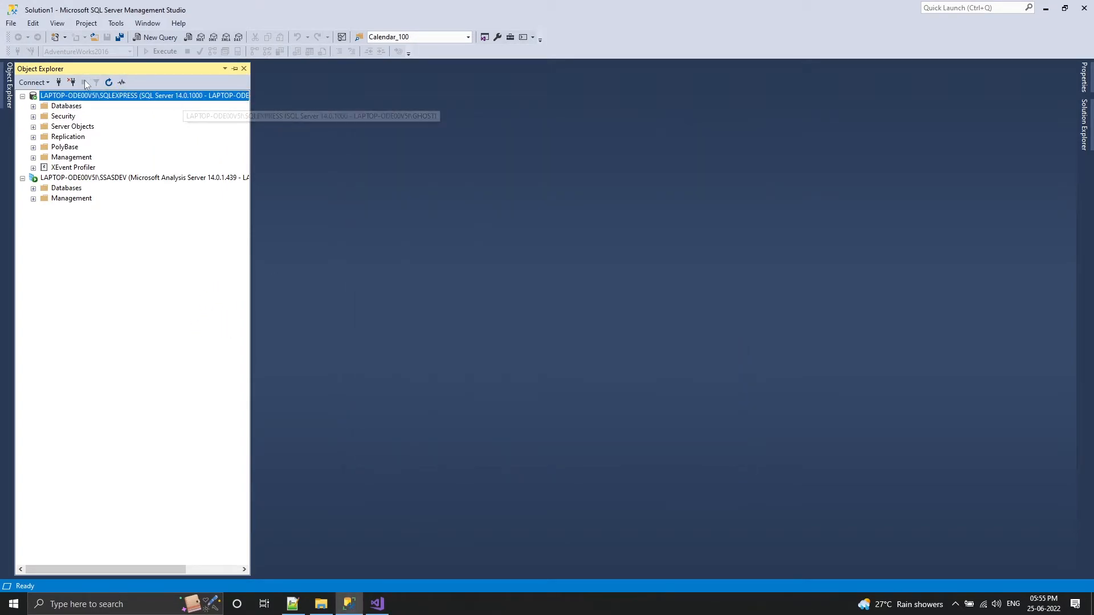
click(33, 82)
click(57, 98)
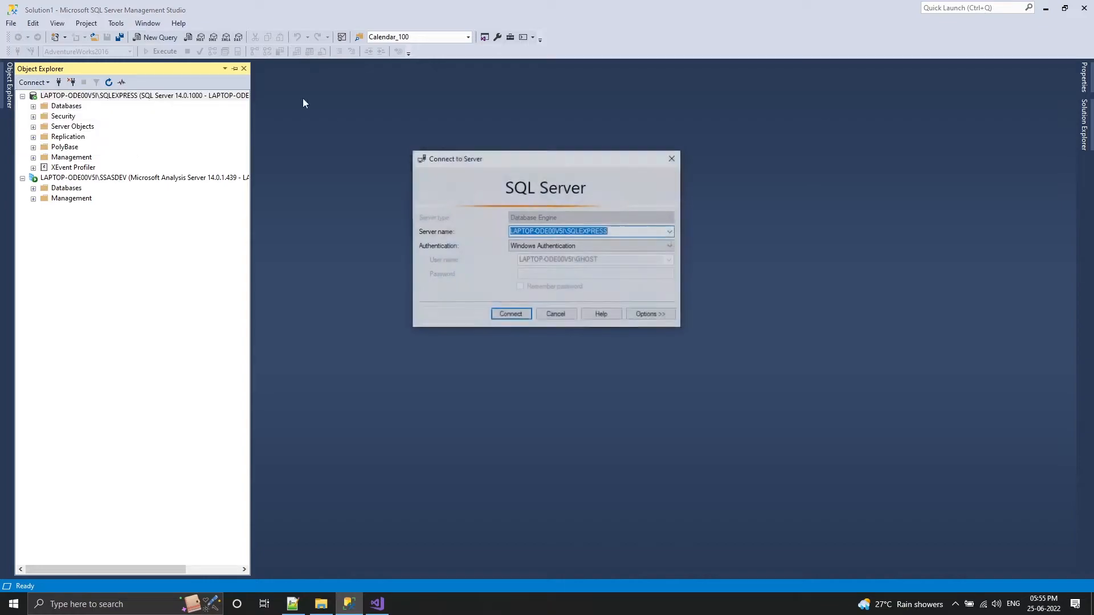
click(673, 158)
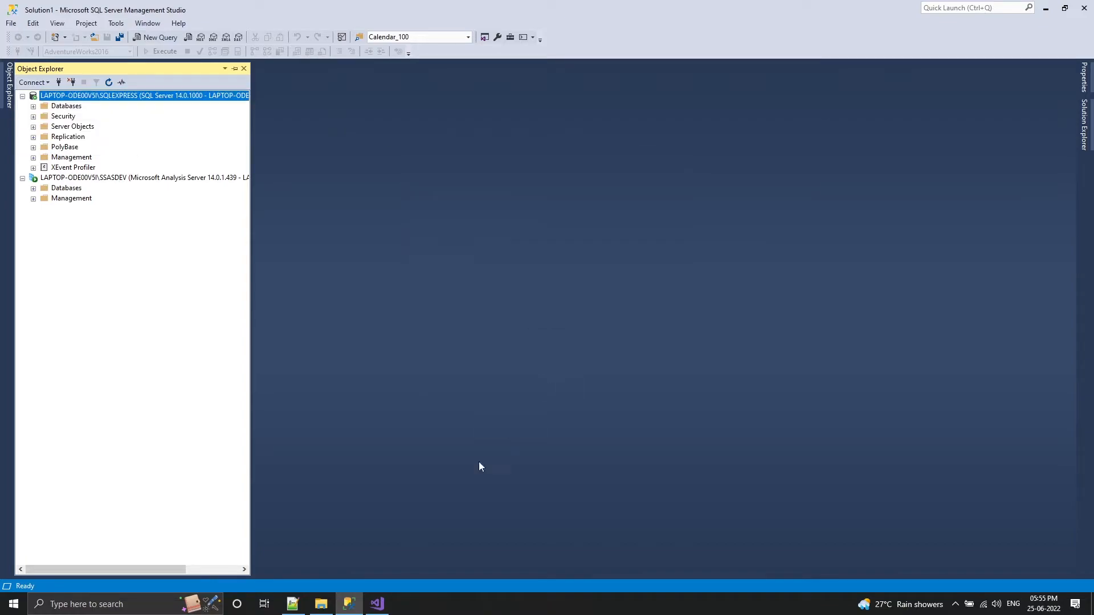
click(376, 604)
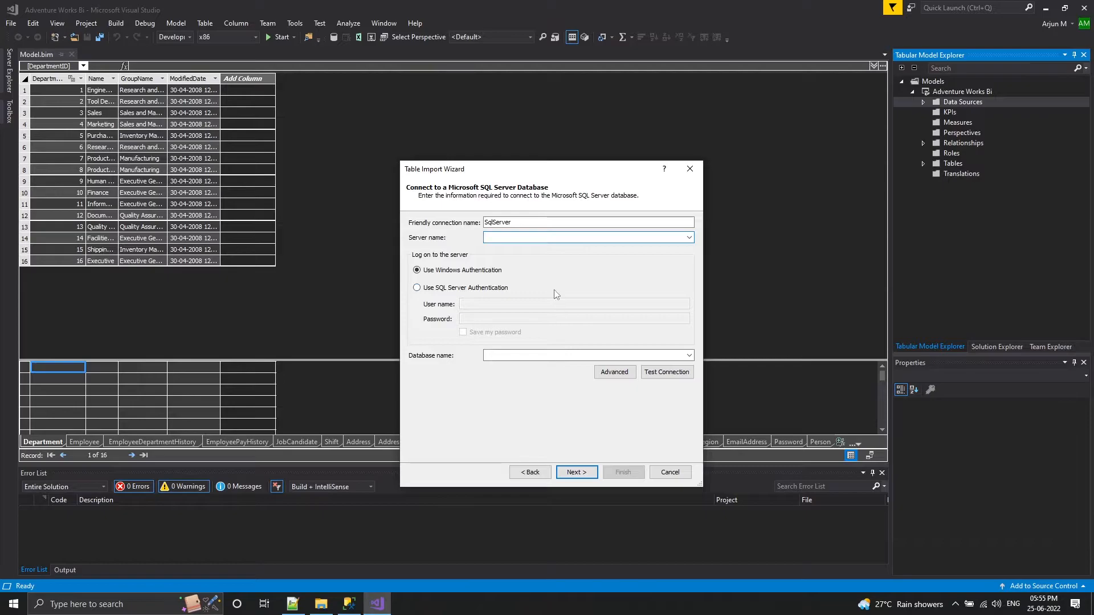
Connect the import to the LAPTOP-ODE00V5I\SQLEXPRESS server using Windows Authentication and the AdventureWorks2016 database
click(544, 238)
text(LAPTOP-ODE00V5I\SQLEXPRESS)
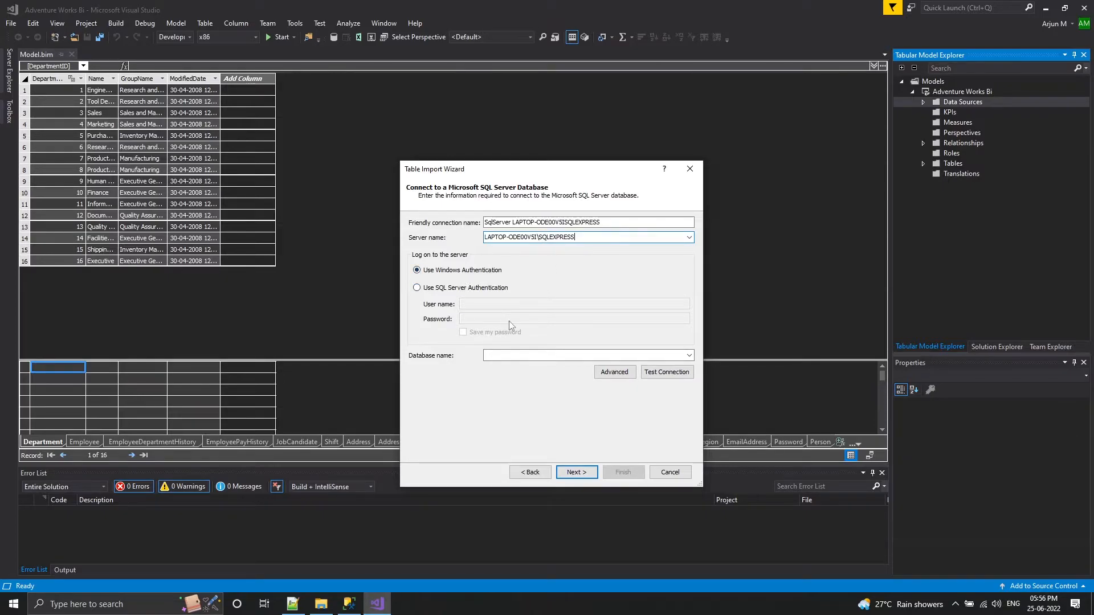
click(690, 356)
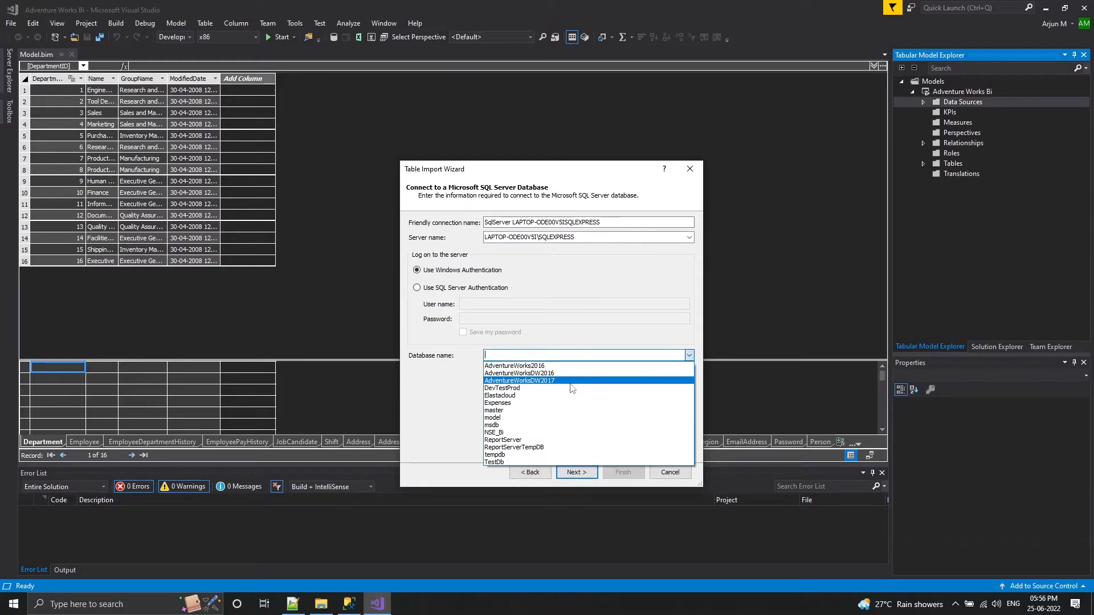
click(561, 366)
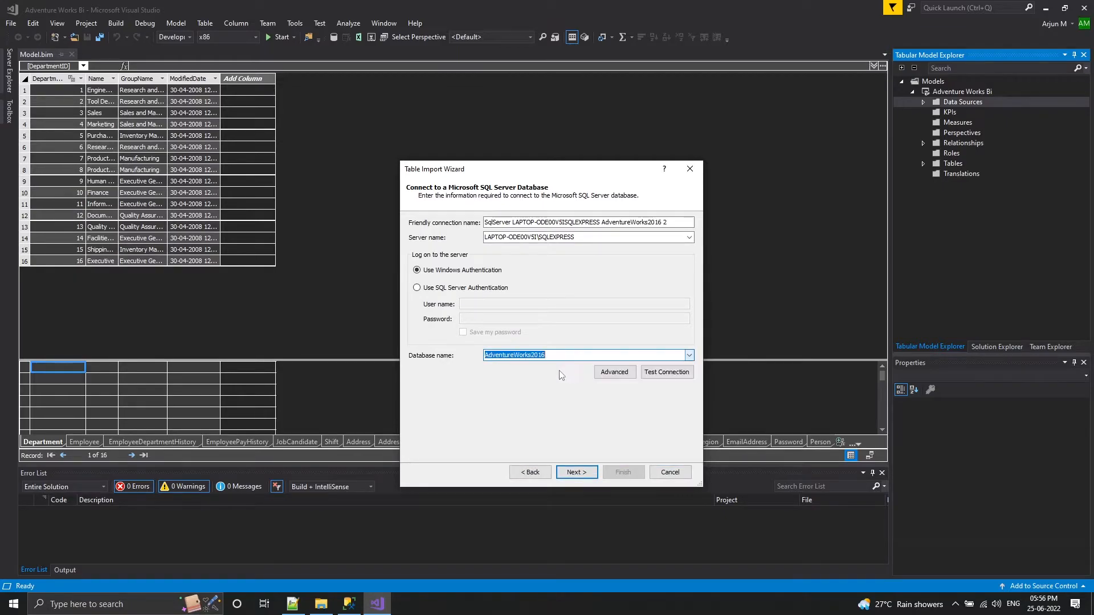
click(574, 475)
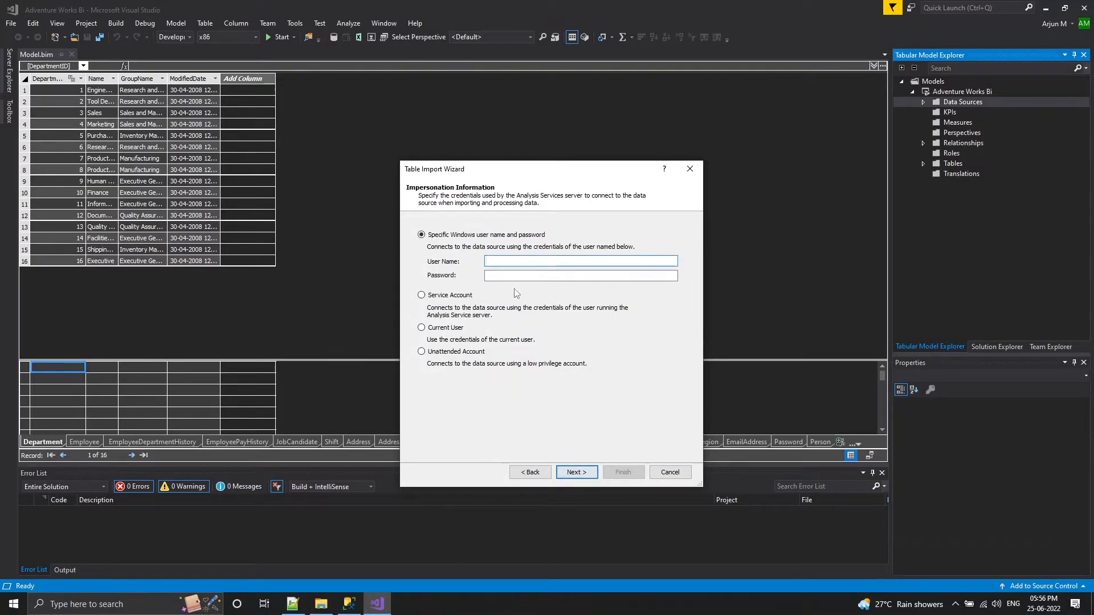
Use the Service Account for impersonation and choose the import data from a list of tables and views
click(439, 297)
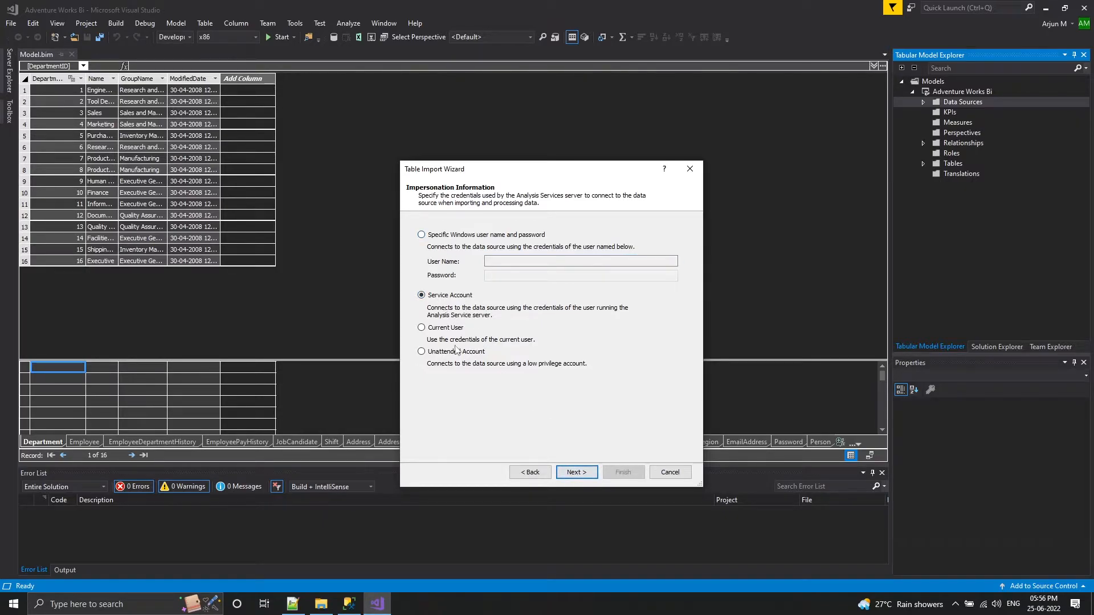
click(577, 475)
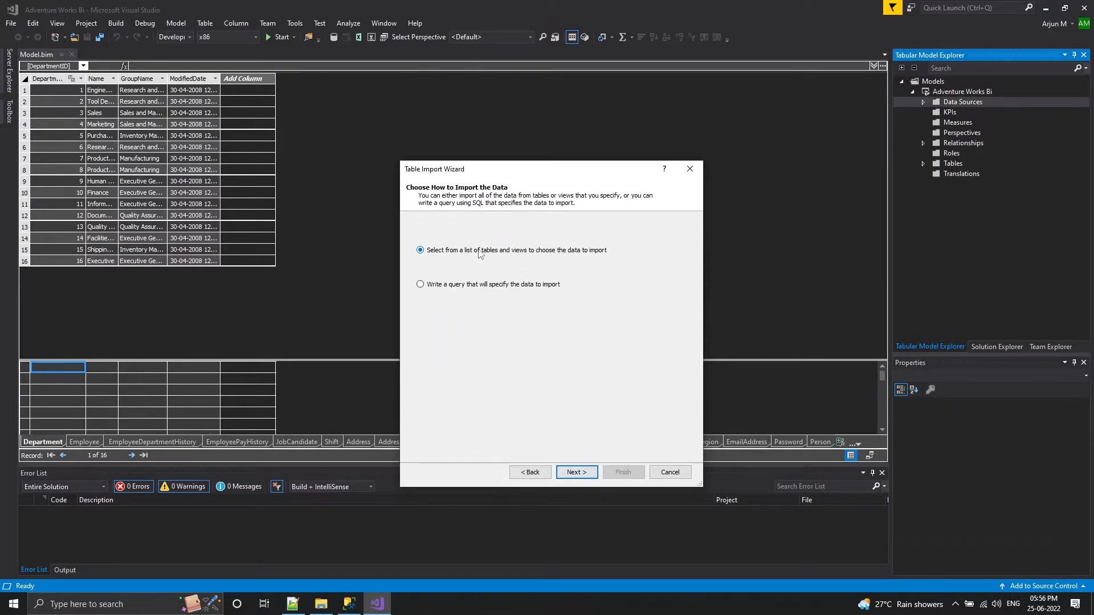
click(577, 473)
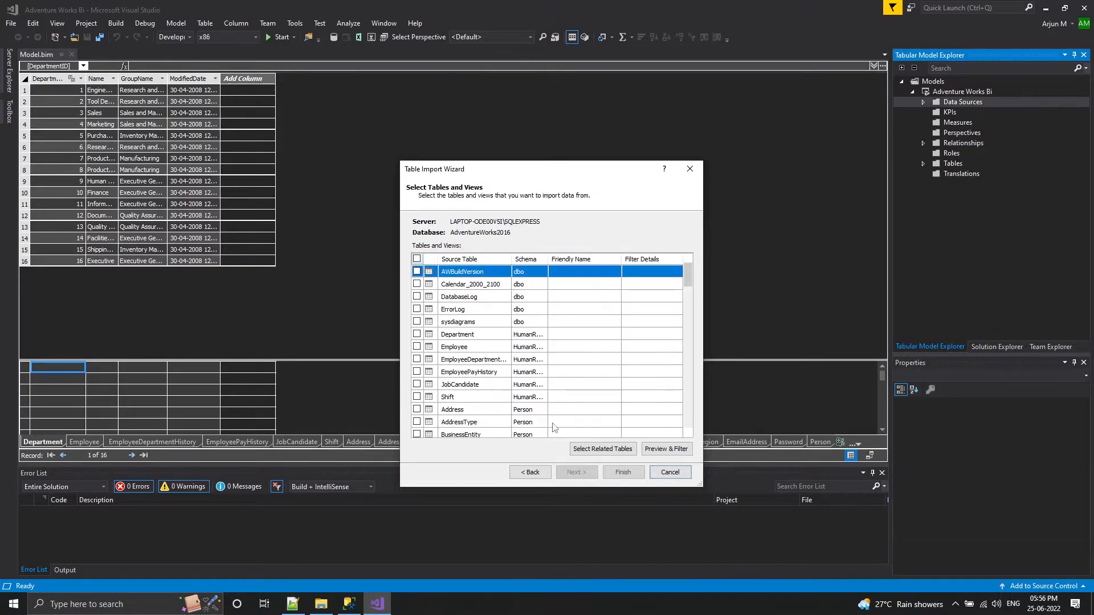
Import the Vendor, CountryRegionCurrency and CreditCard source tables into the model and close the import wizard
scroll(494, 366, down, 8)
scroll(493, 366, down, 8)
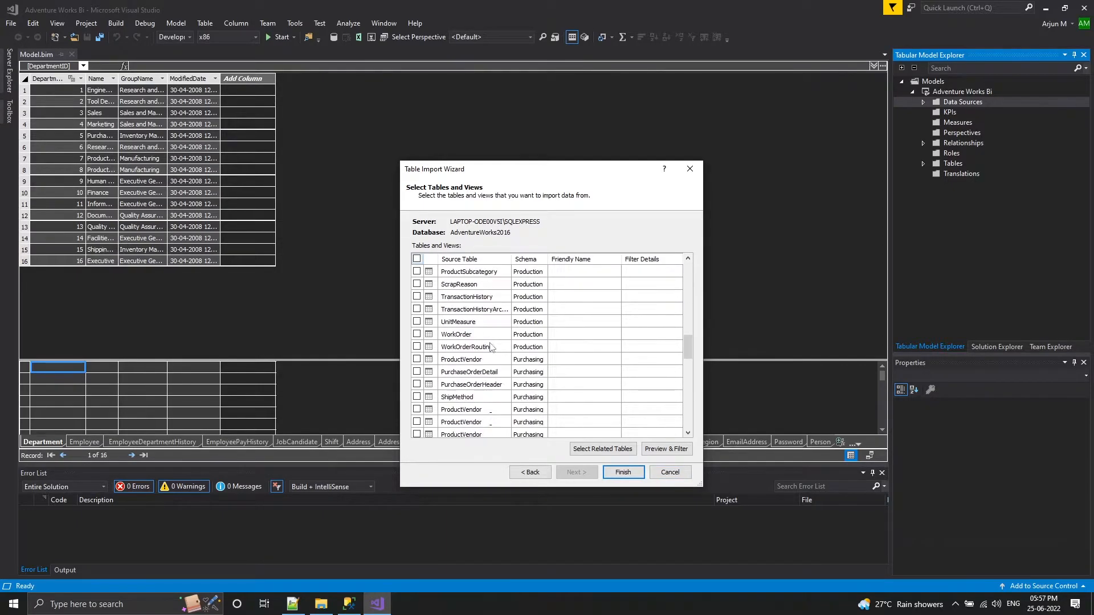
click(417, 334)
click(417, 348)
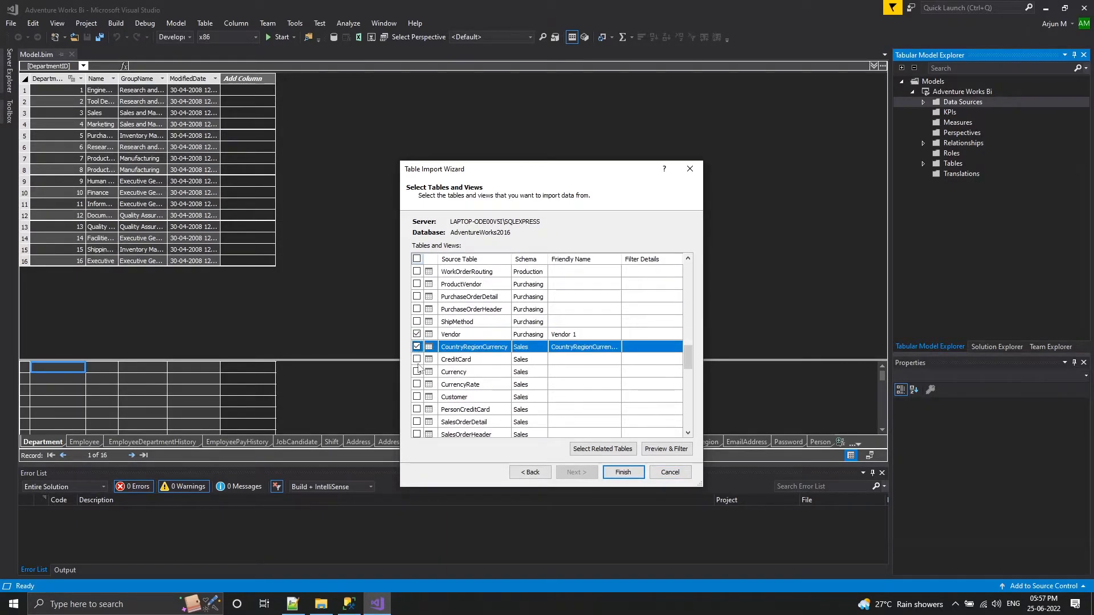
click(417, 359)
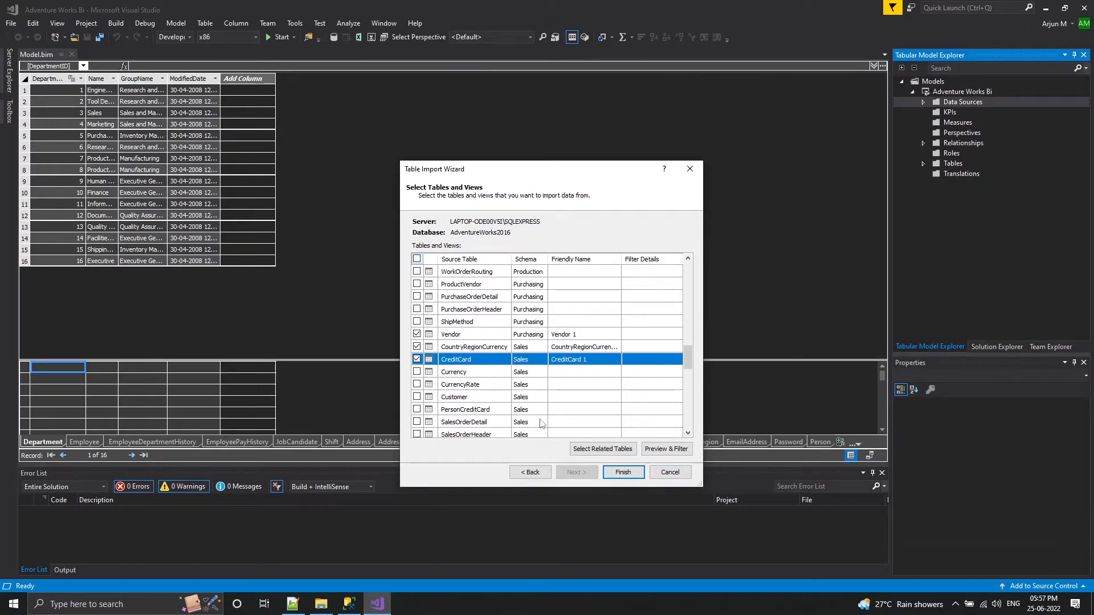
click(622, 473)
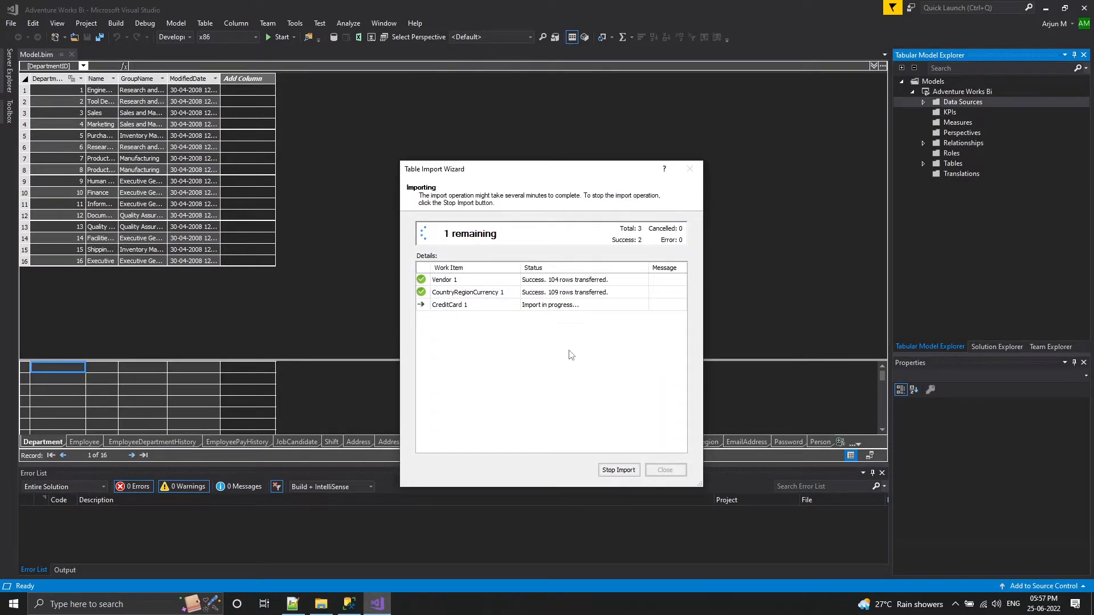
click(662, 470)
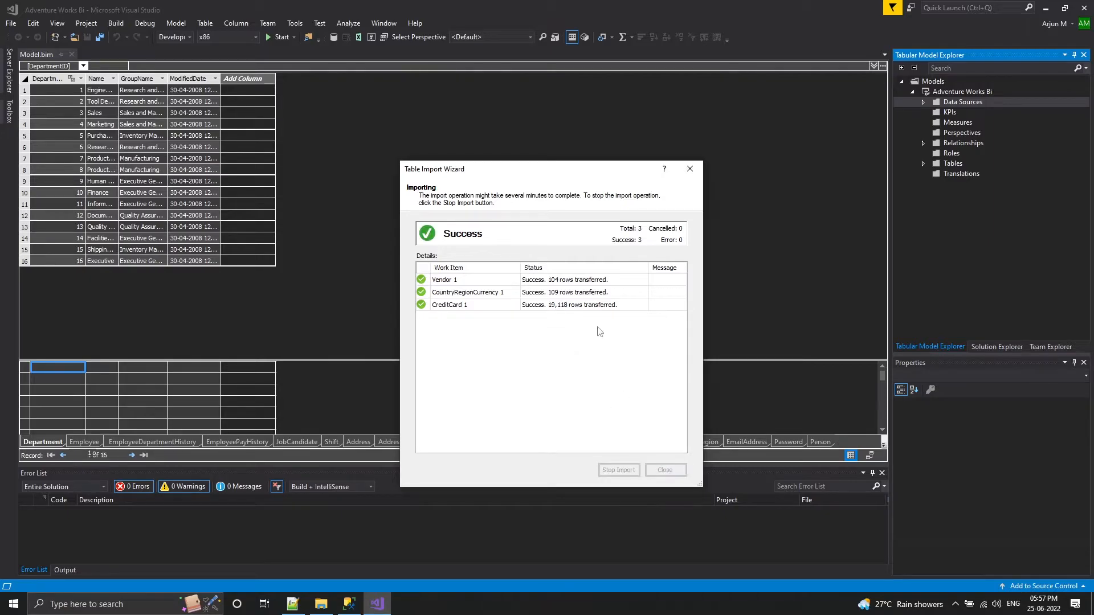
Examine the model's list of tables and their relationships in the diagram, and return to the data grid
click(921, 164)
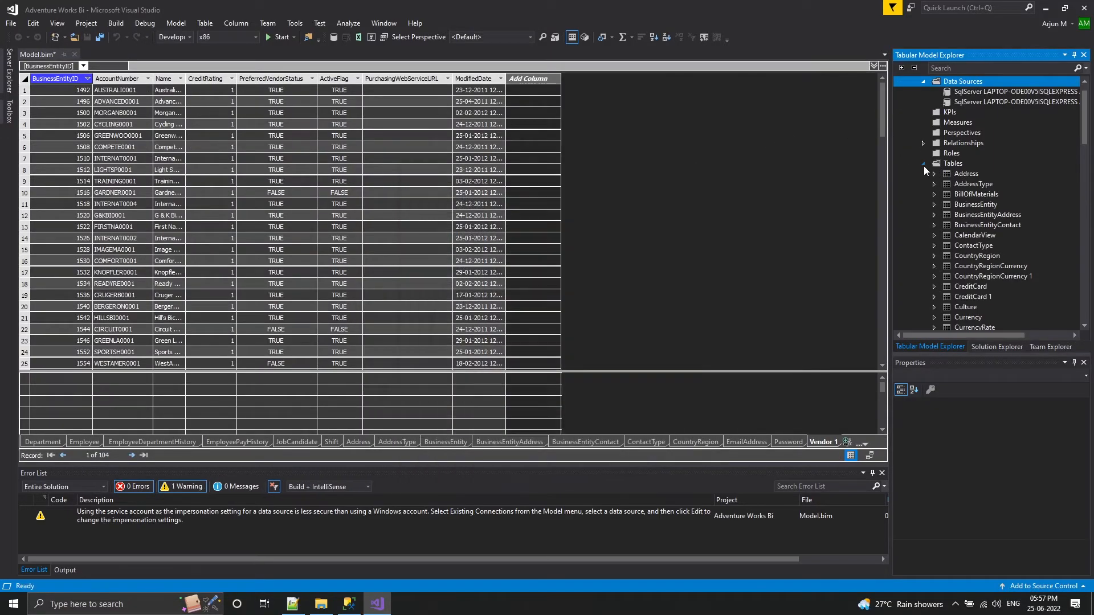
scroll(968, 238, down, 2)
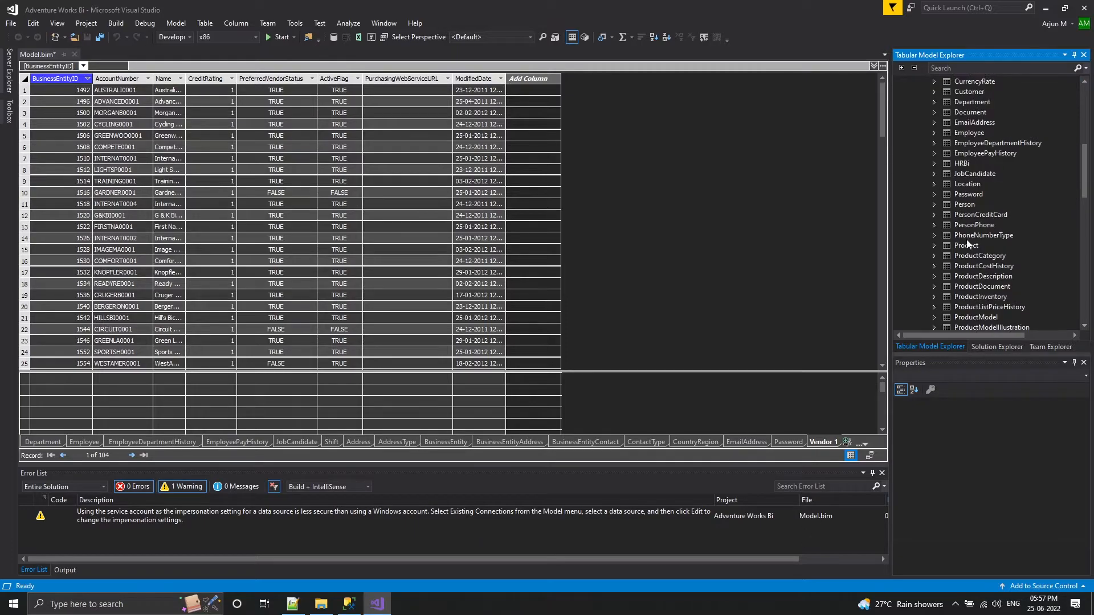
scroll(966, 239, up, 2)
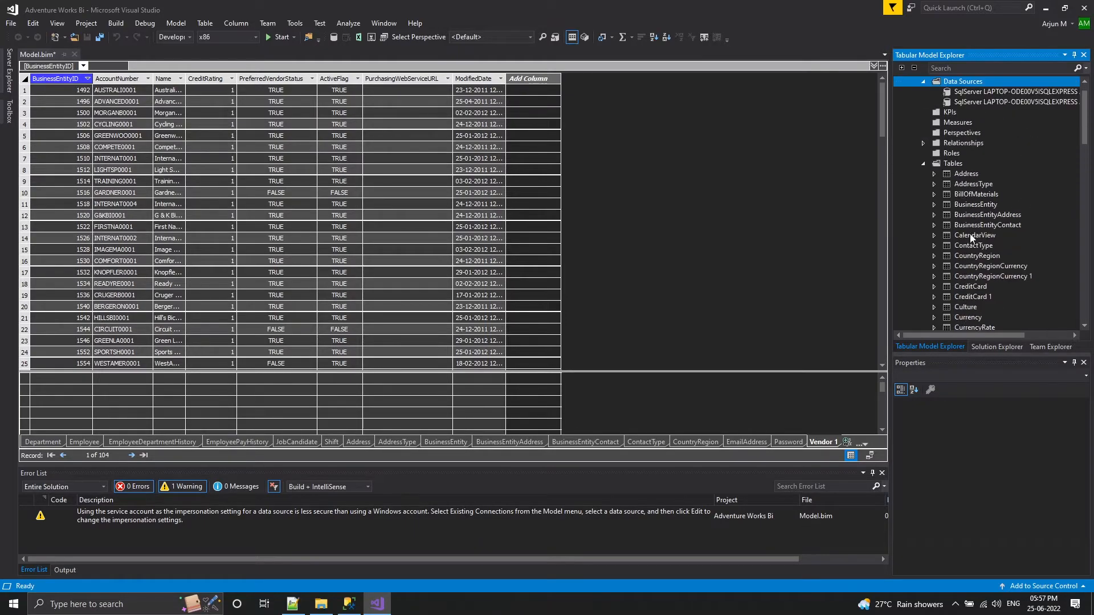
click(870, 455)
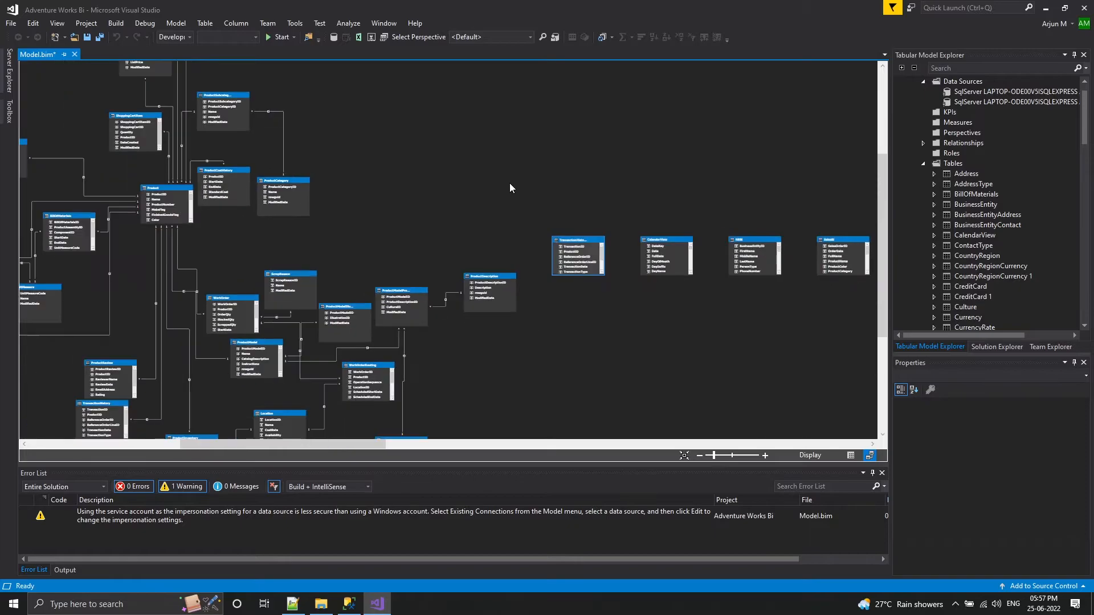
drag(363, 445, 211, 455)
scroll(370, 206, up, 5)
scroll(378, 215, down, 5)
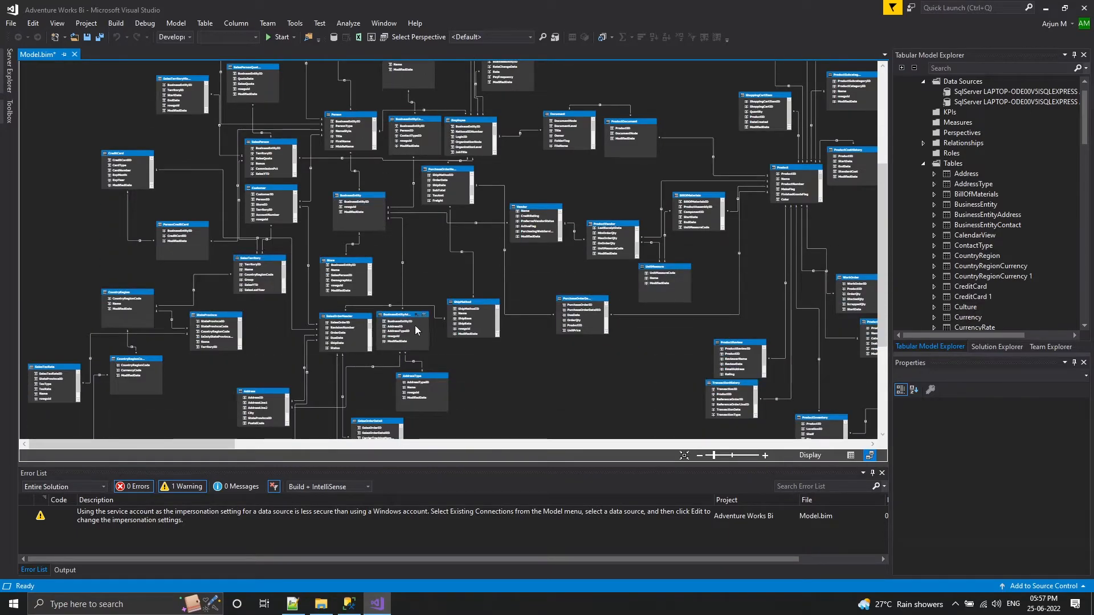
scroll(433, 353, down, 3)
scroll(456, 391, up, 5)
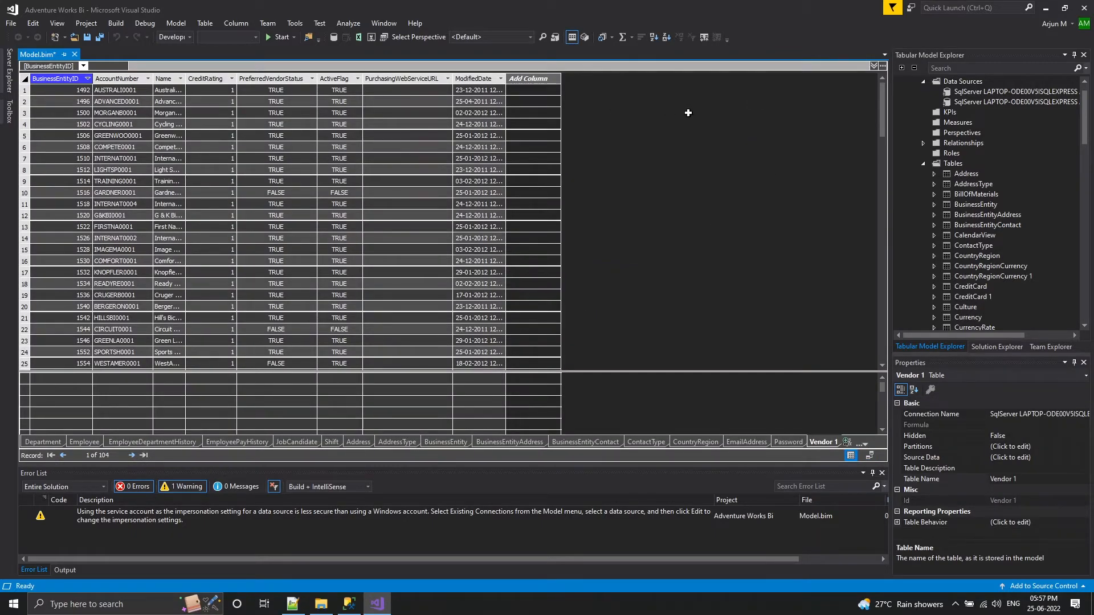
Check the SQL Server connections under the model's data sources, and collapse the Data Sources and Tables folders
scroll(986, 143, up, 1)
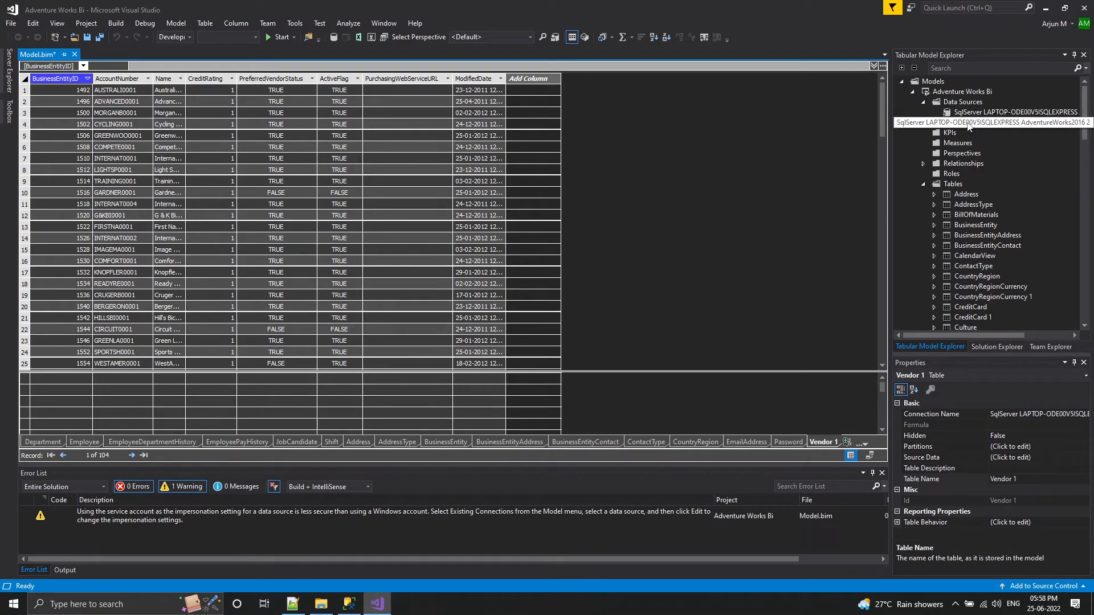
click(923, 103)
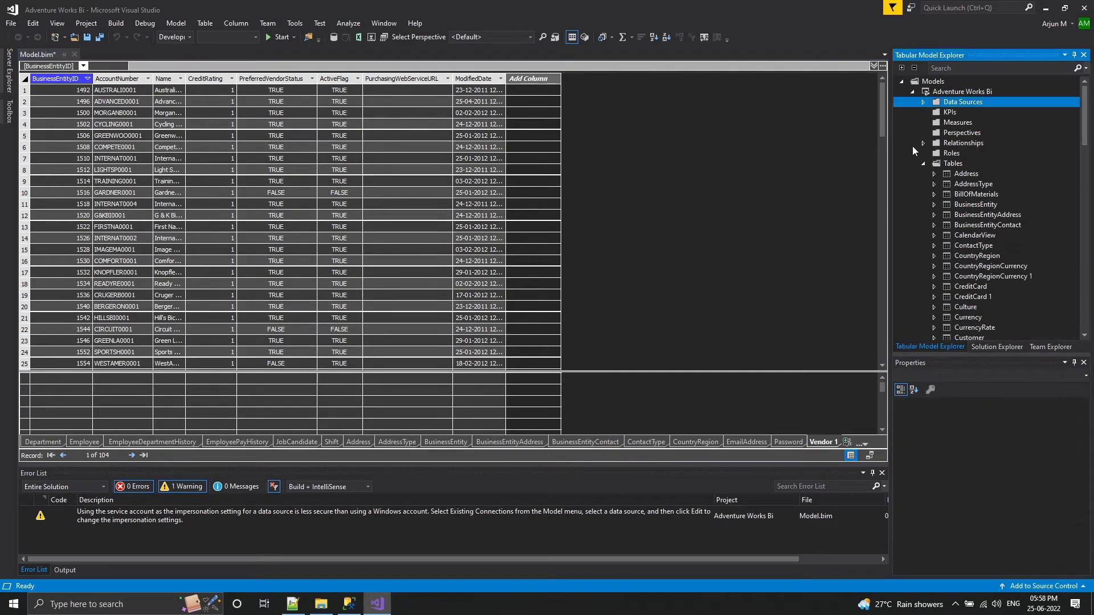
click(923, 164)
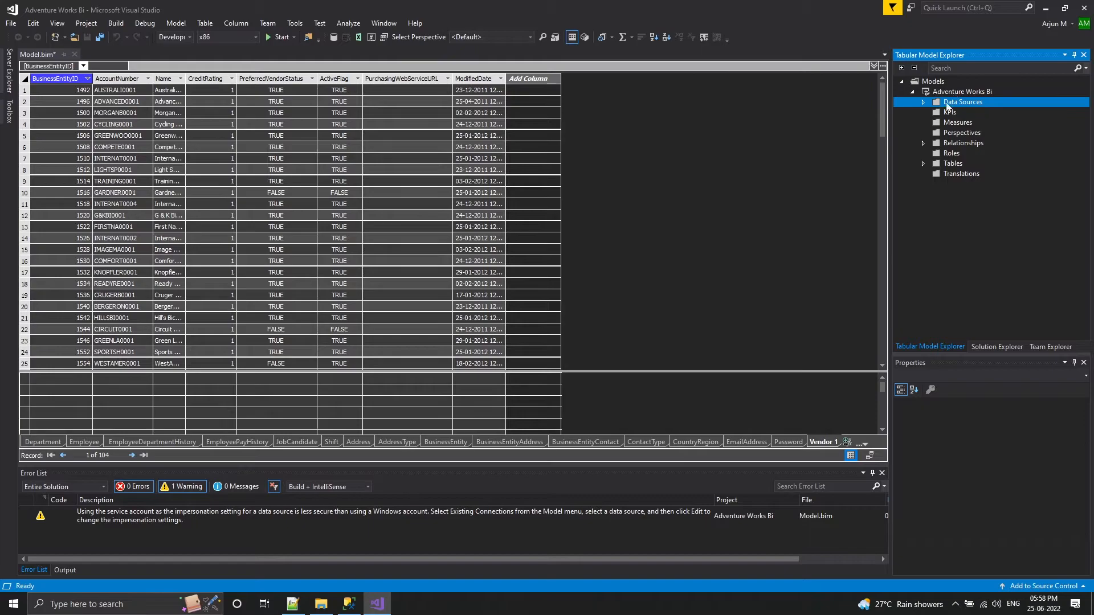
click(923, 103)
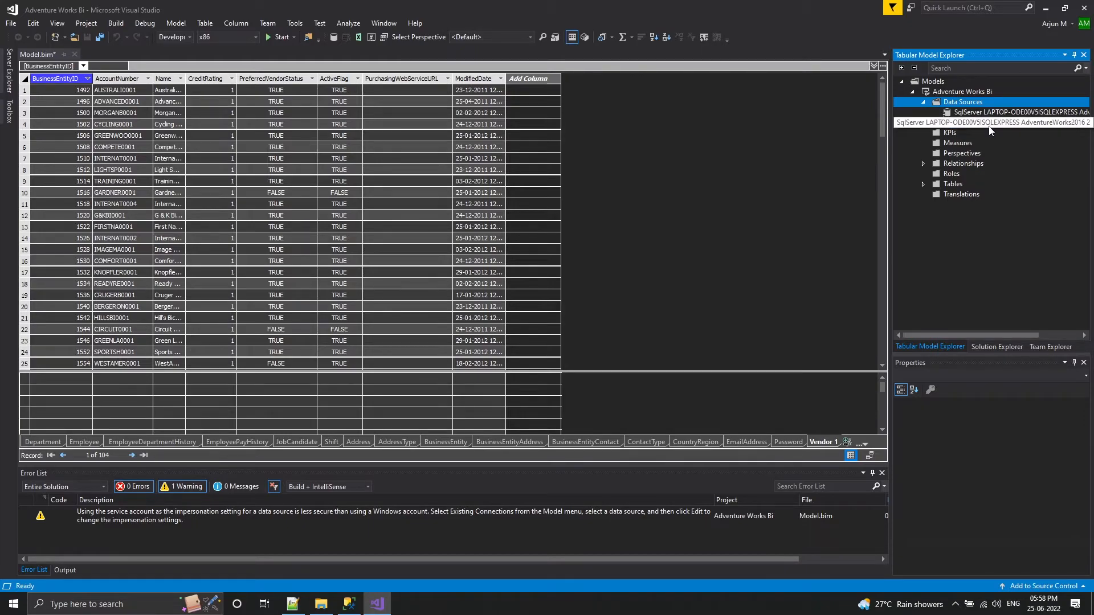
click(923, 102)
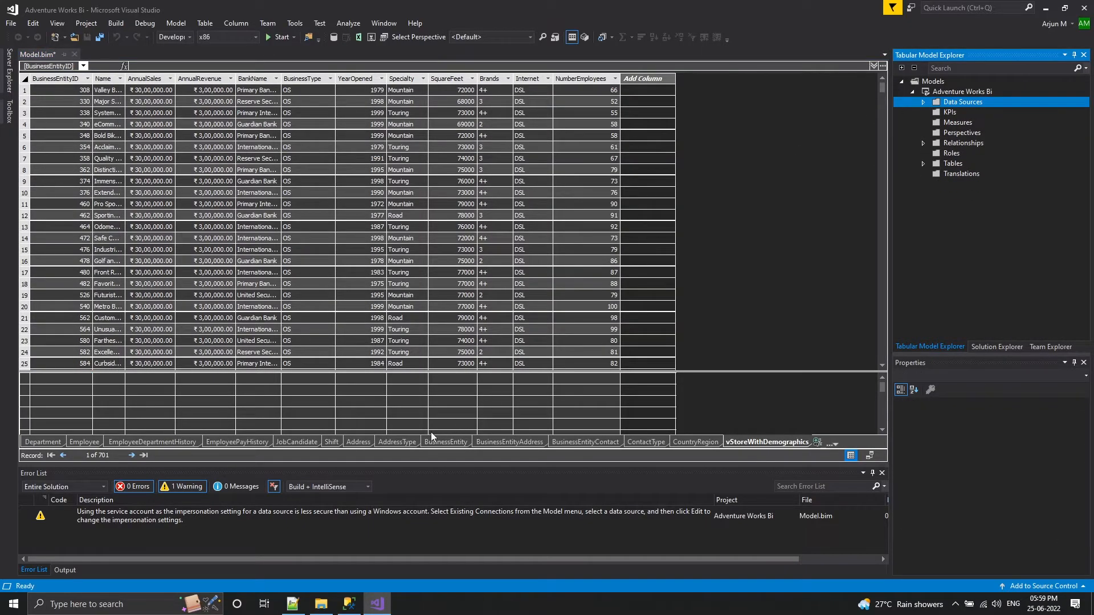
Examine the databases on the SSASDEV Analysis Services instance in SQL Server Management Studio, and return to Visual Studio
click(350, 605)
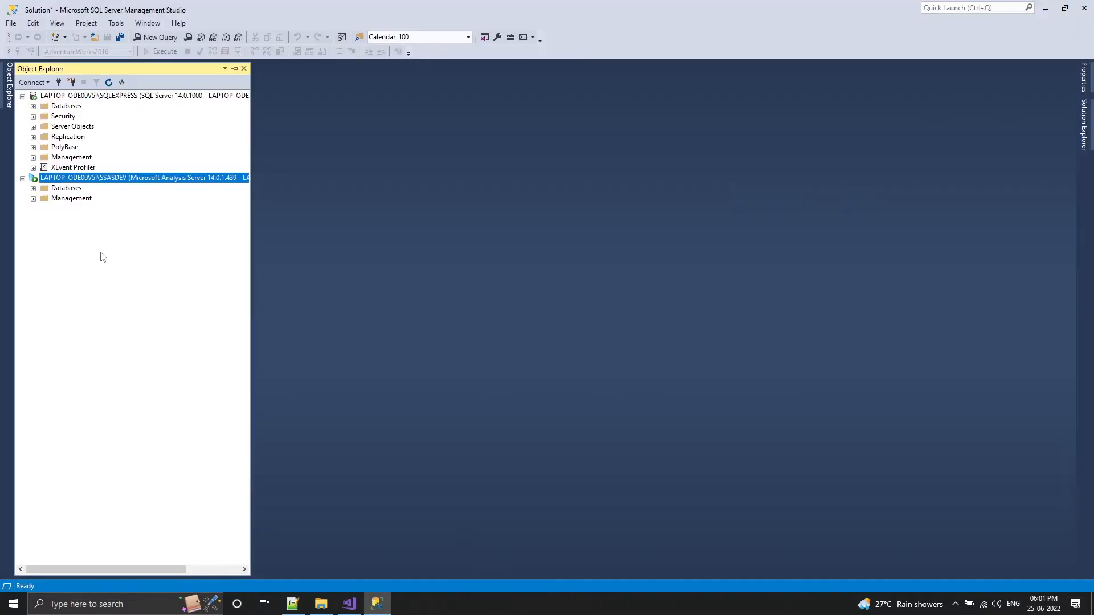
click(33, 189)
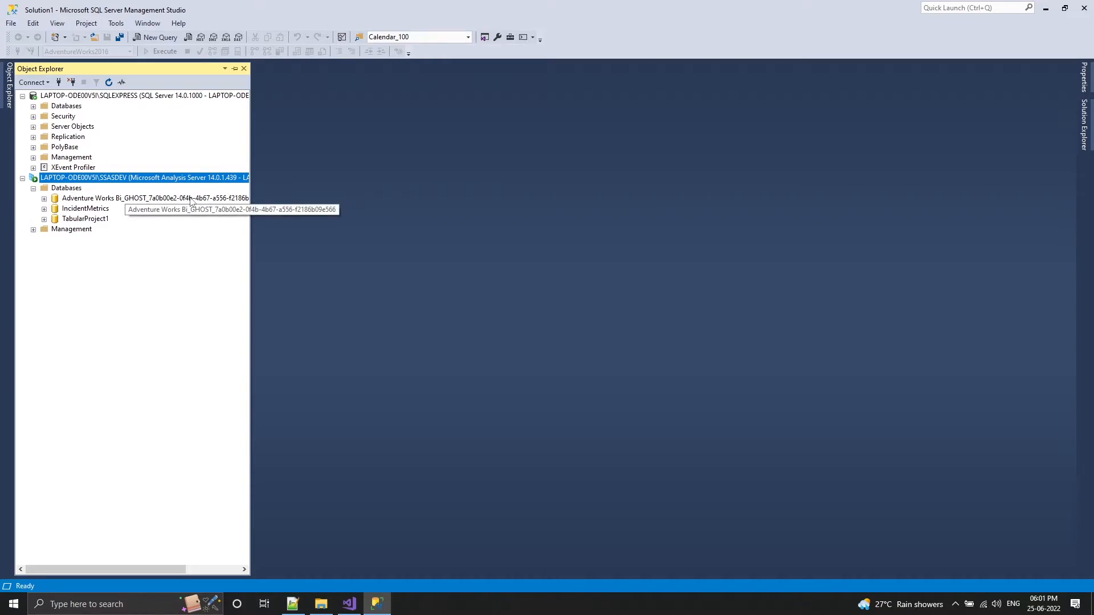
click(349, 604)
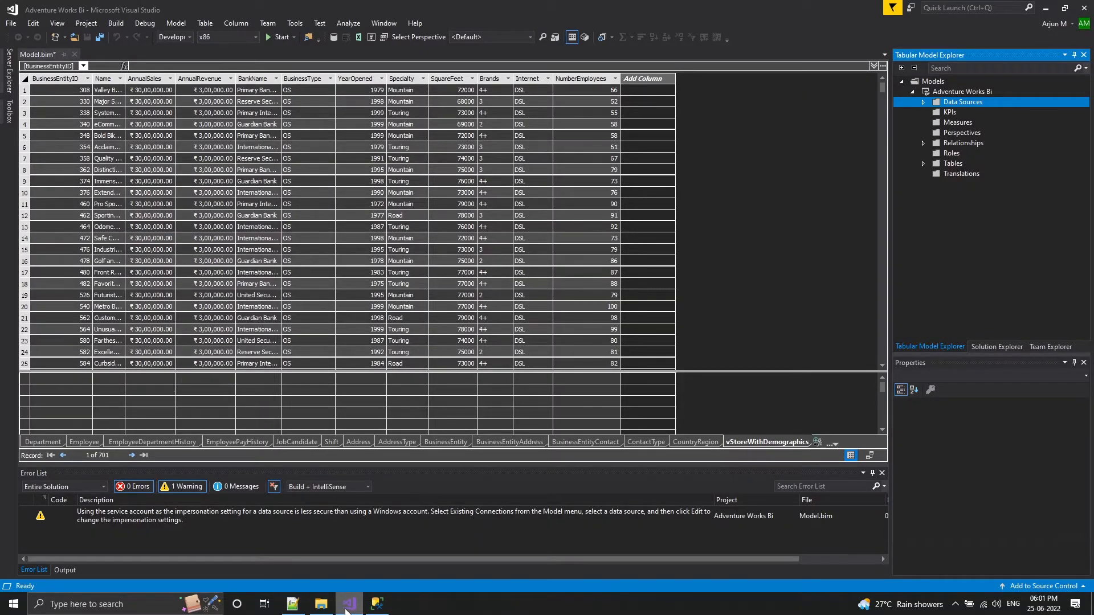
click(347, 606)
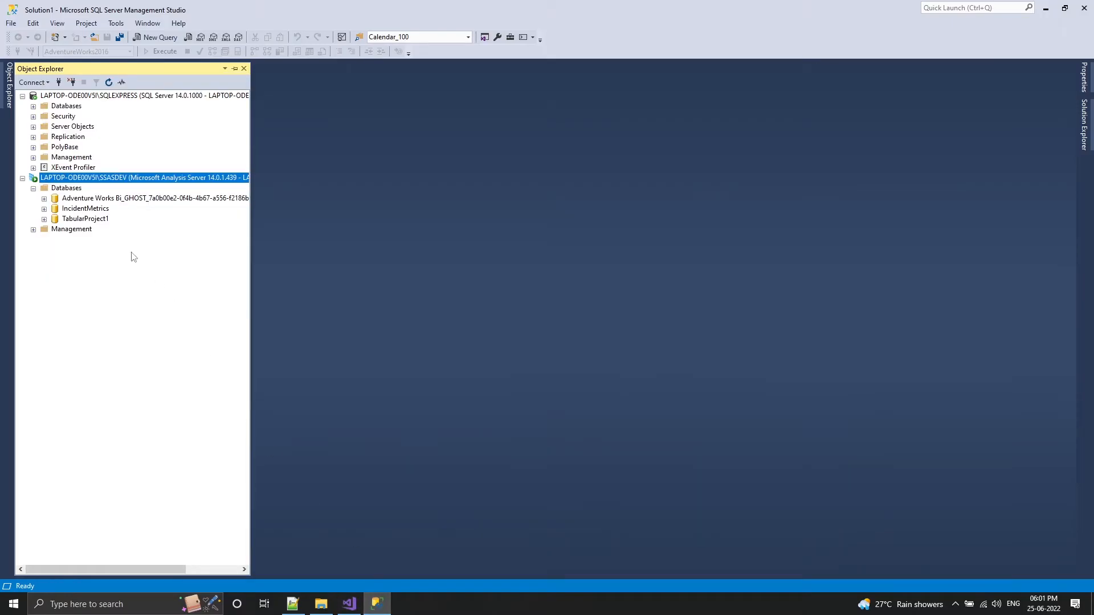
click(91, 219)
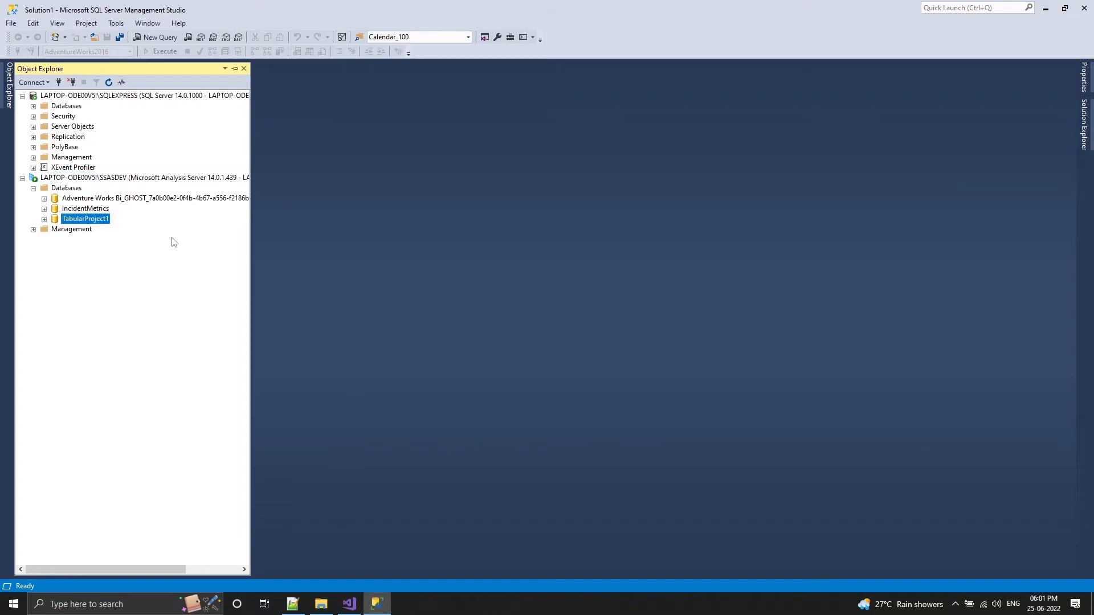
click(353, 609)
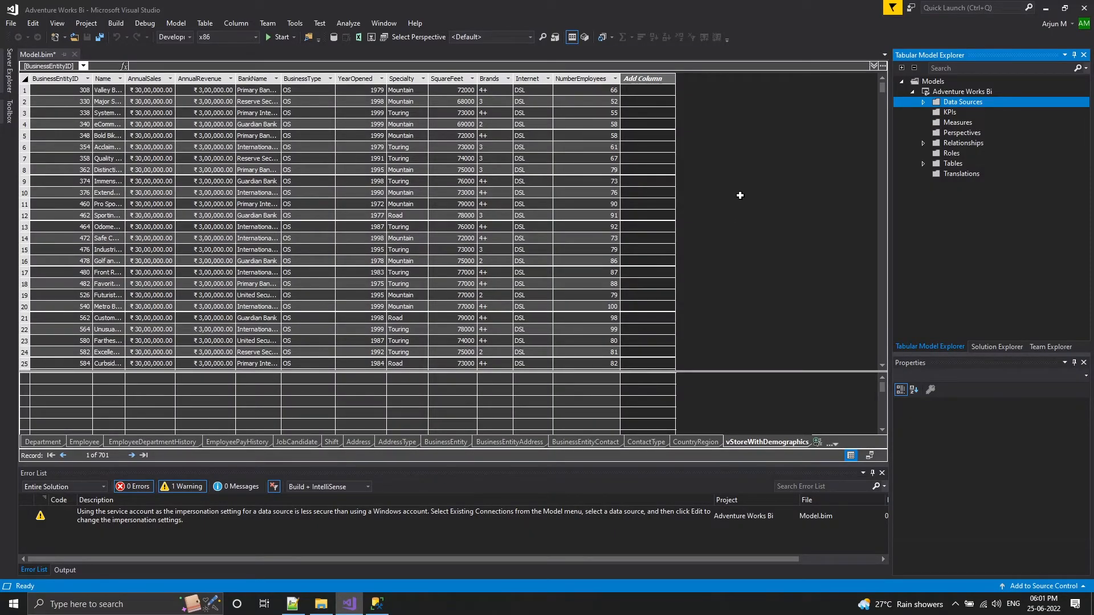
click(377, 604)
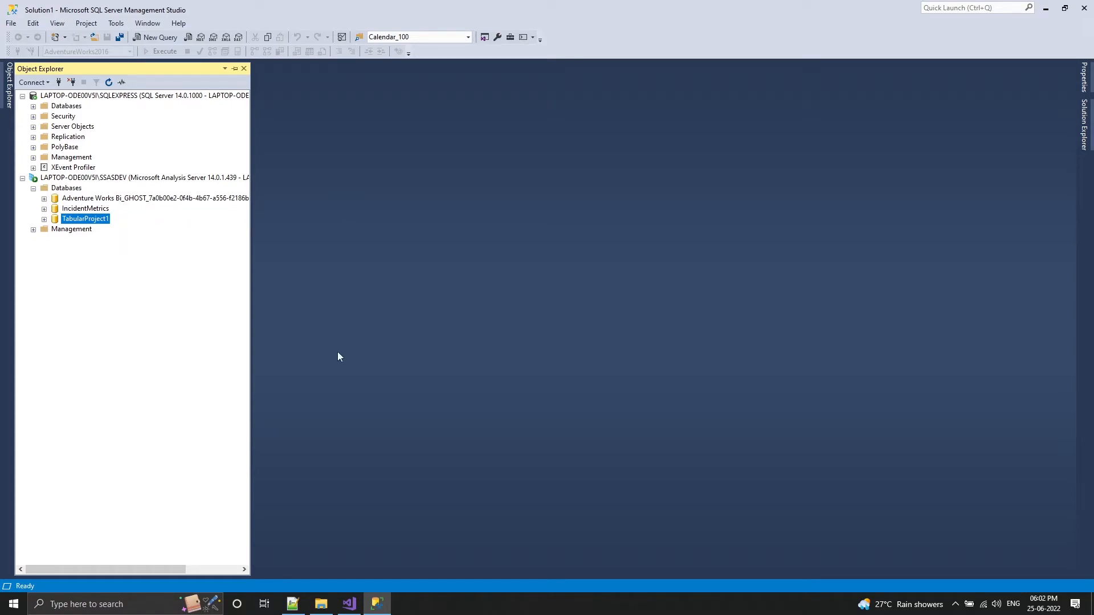
click(382, 597)
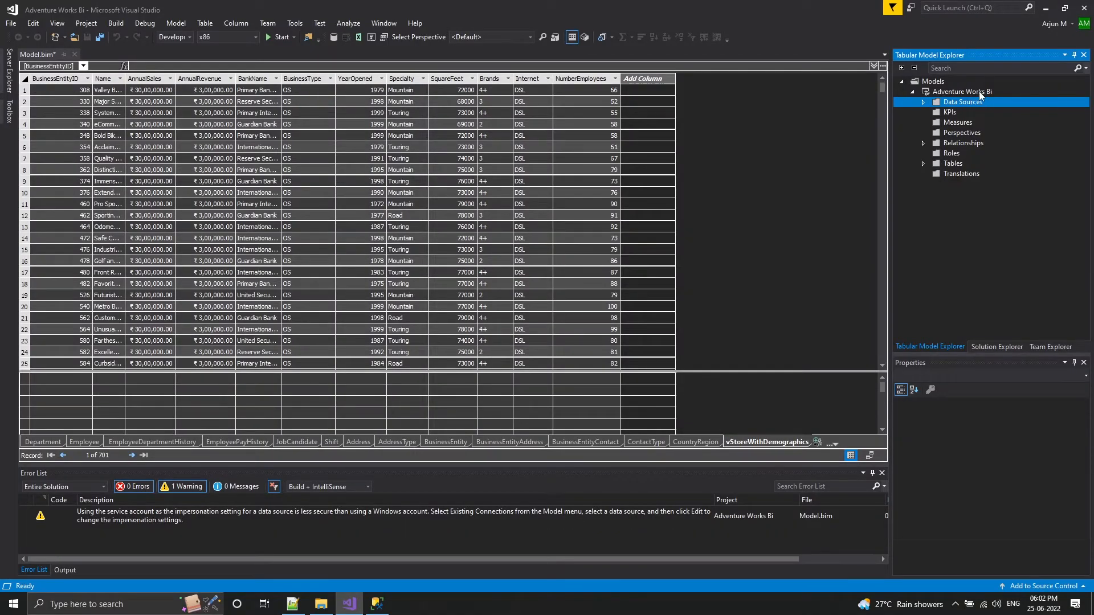
right_click(949, 92)
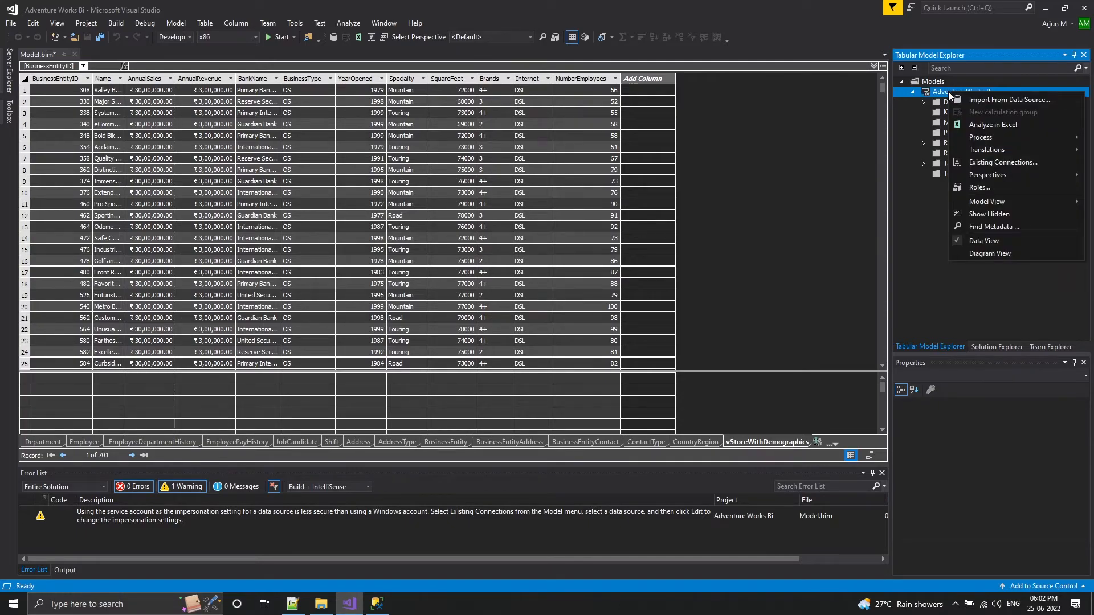
mouse_move(982, 140)
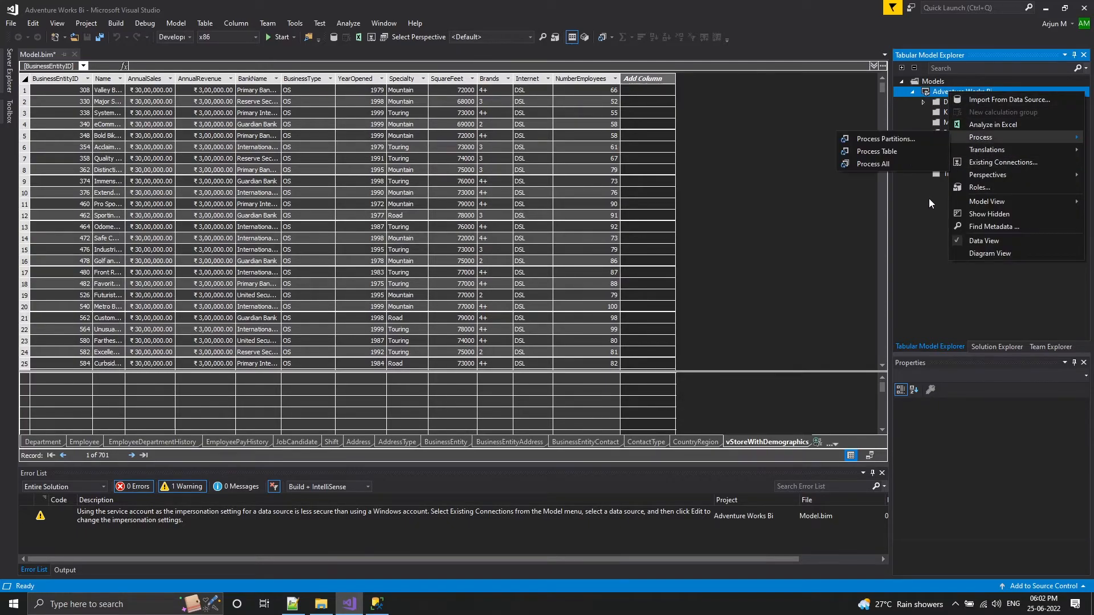
click(929, 284)
Build the Adventure Works Bi solution
click(1000, 347)
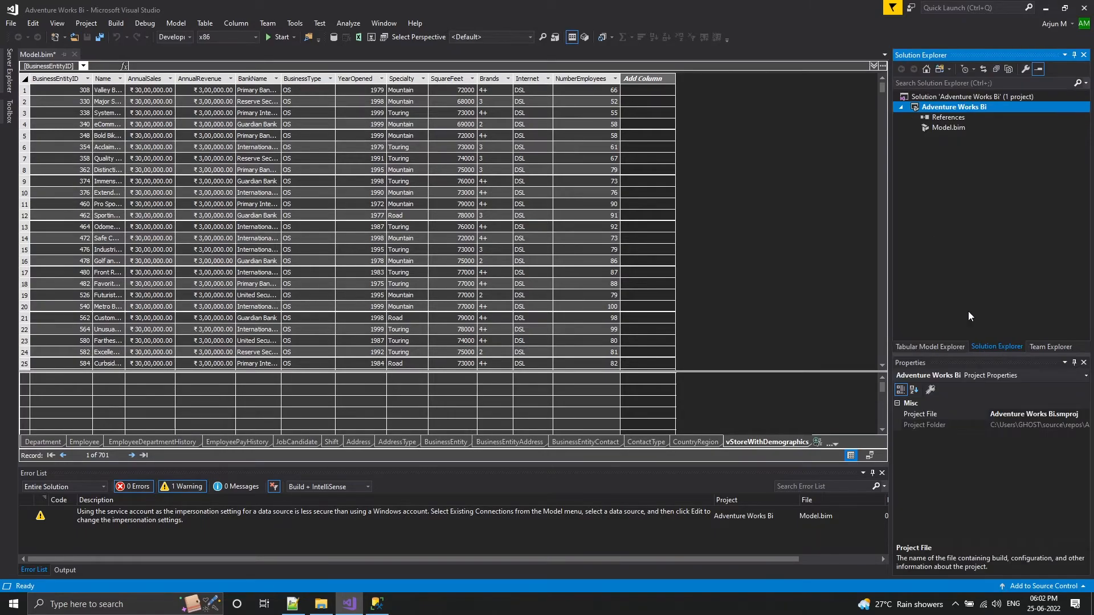
right_click(935, 98)
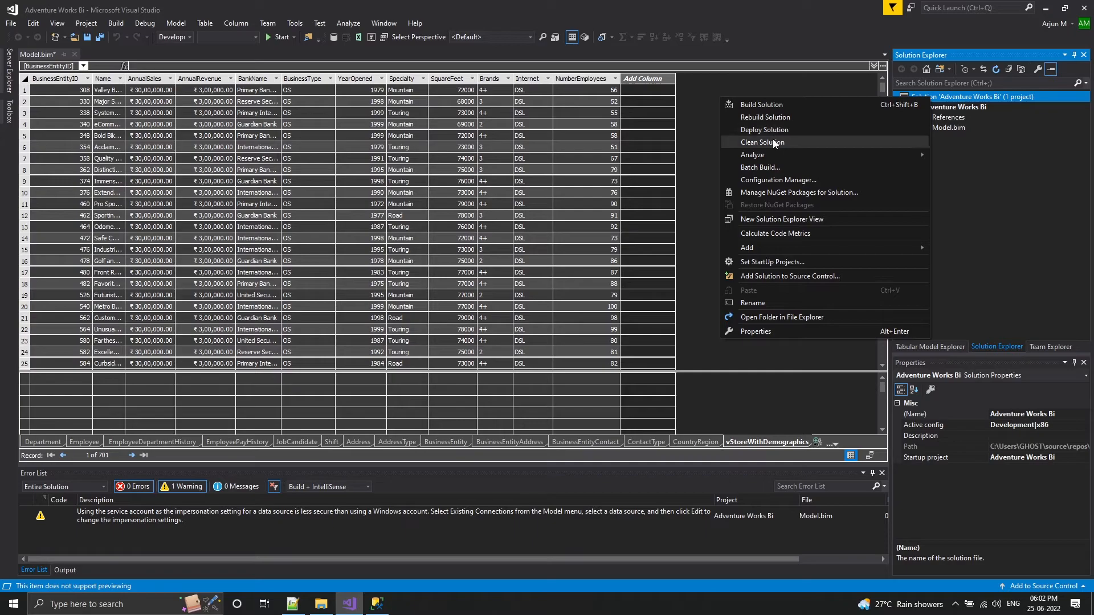
click(772, 104)
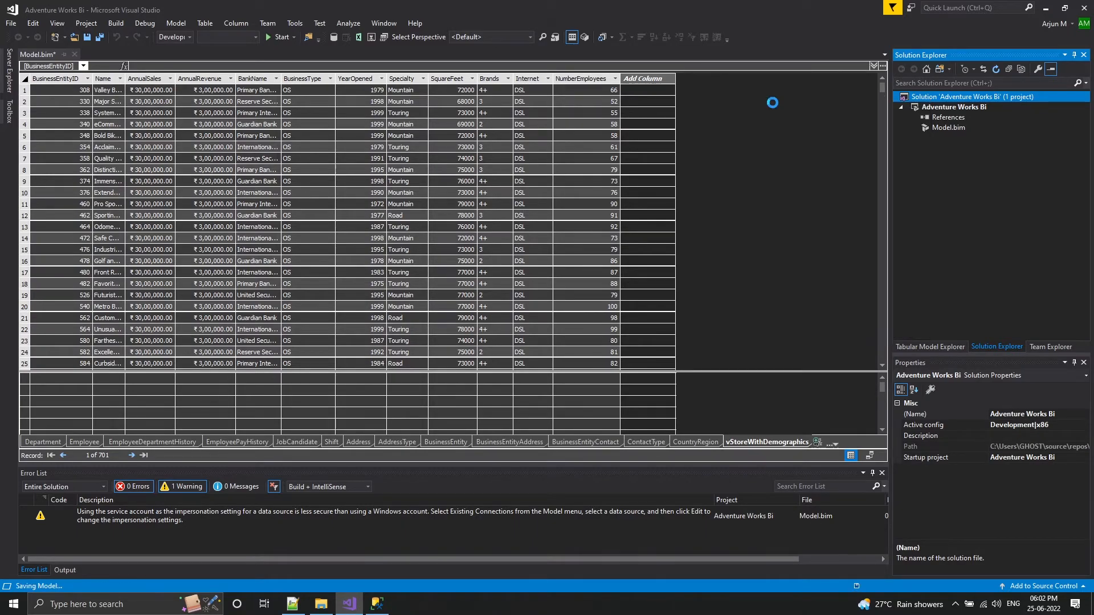
Deploy the Adventure Works Bi solution to the server, review the deployment details for each table and close the deployment report
right_click(949, 101)
click(791, 130)
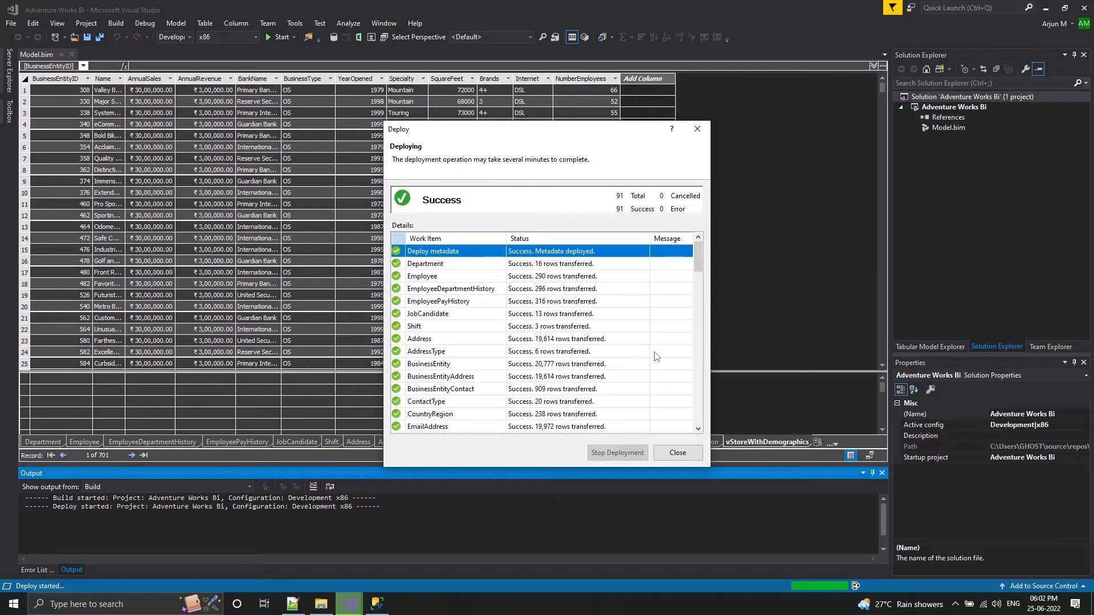
scroll(656, 356, down, 20)
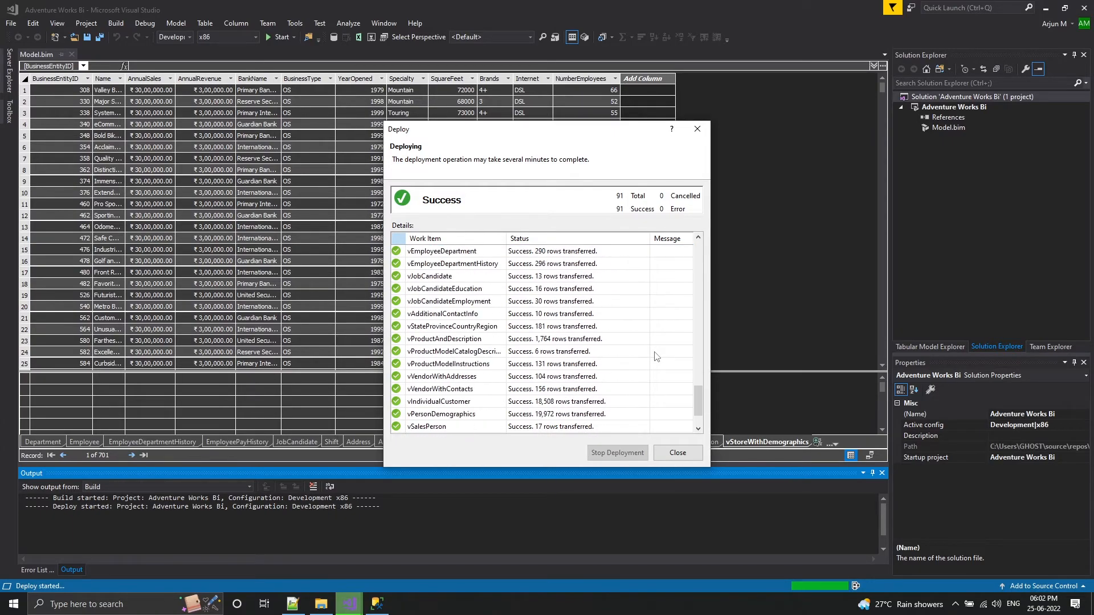
click(679, 453)
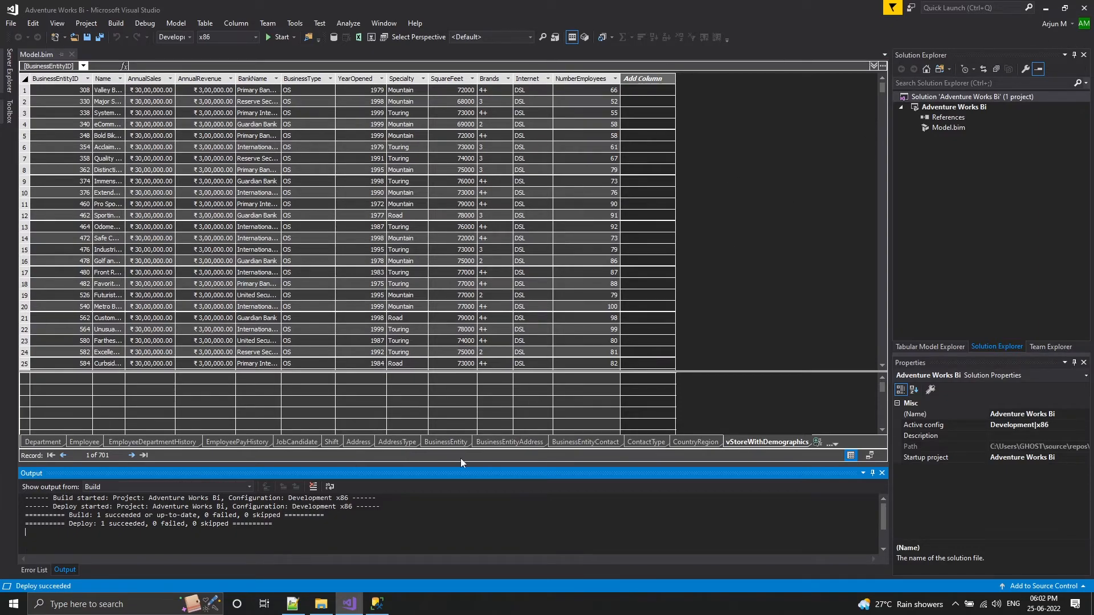
Check the SSASDEV databases in SQL Server Management Studio, then return to Visual Studio and close it
click(377, 604)
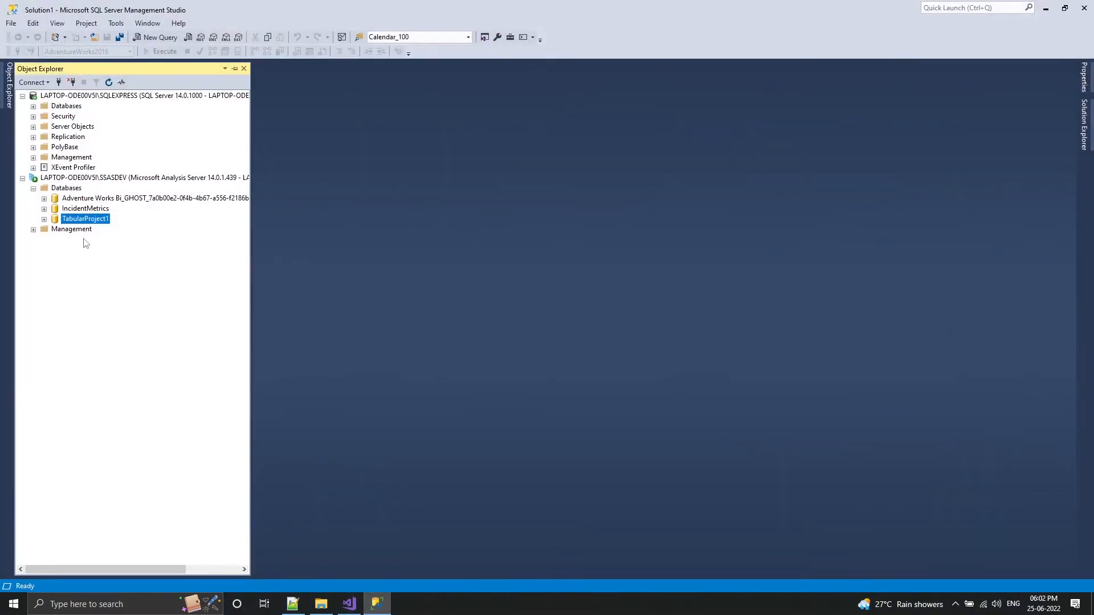
click(349, 604)
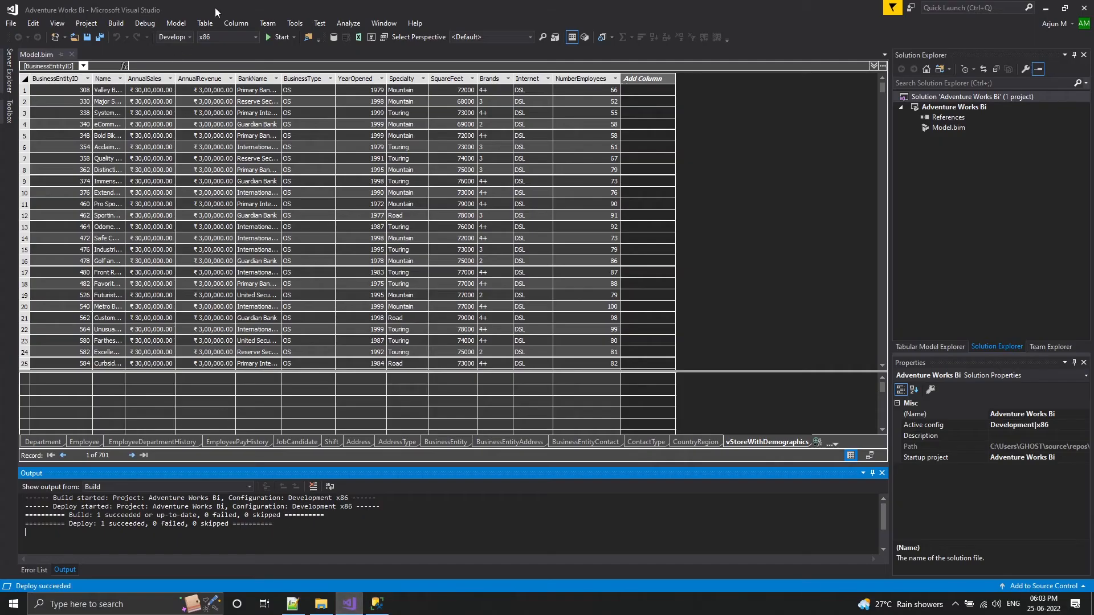
click(1085, 8)
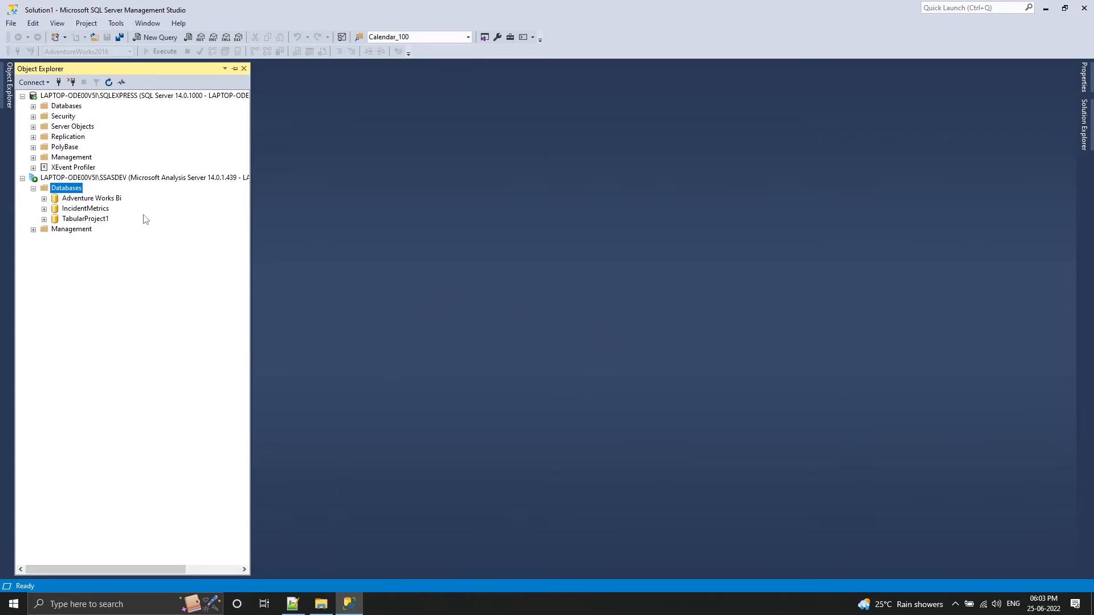
Examine the tables of the deployed Adventure Works Bi database on the SSASDEV instance, and collapse its Tables folder
click(85, 200)
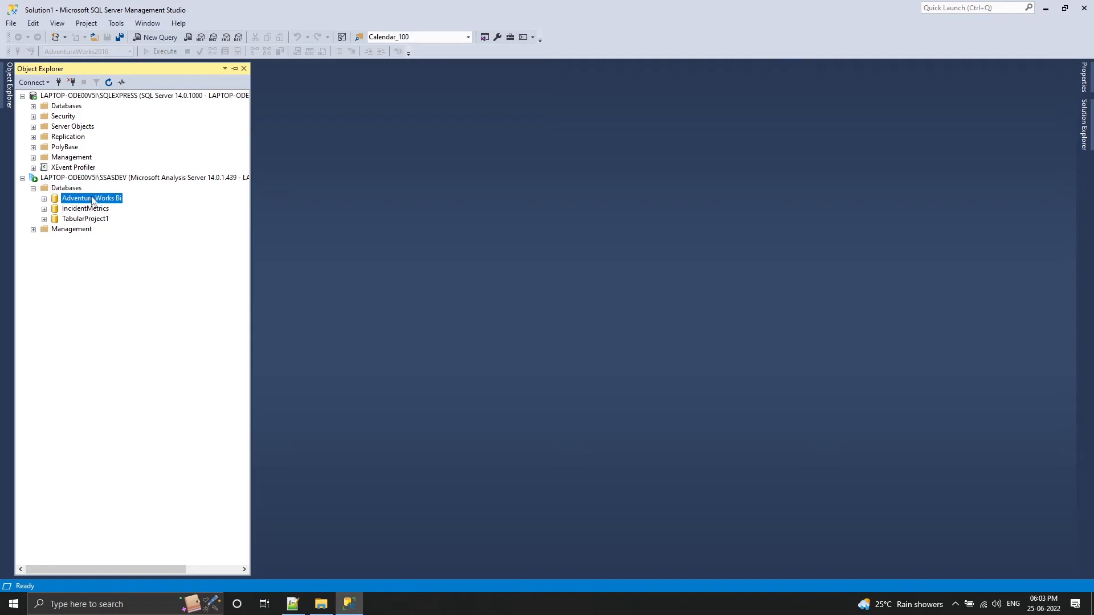
click(45, 199)
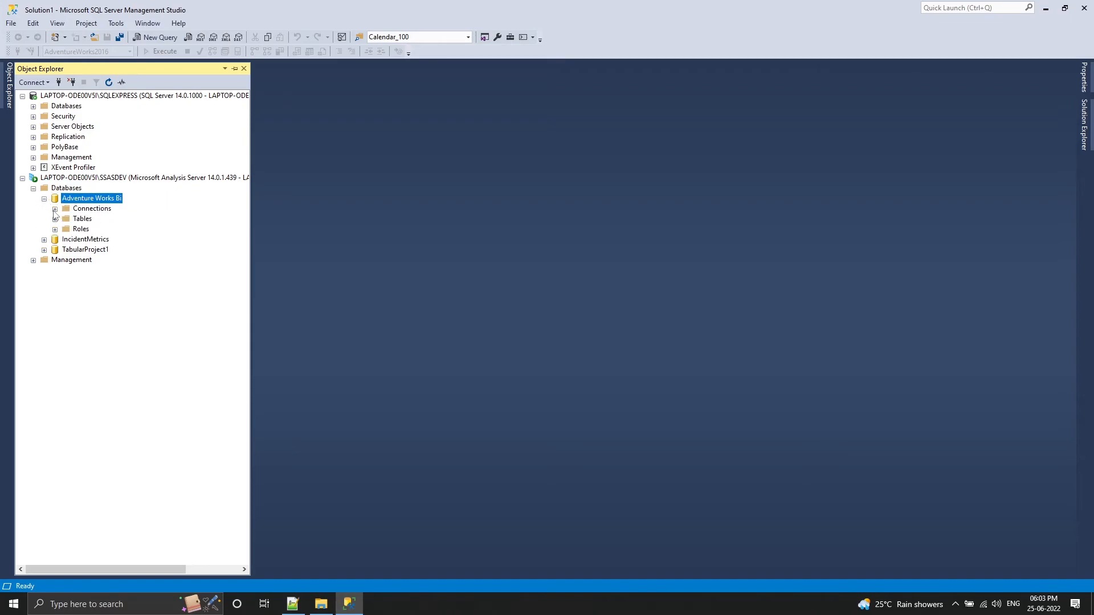
click(55, 219)
click(99, 110)
scroll(103, 228, down, 4)
scroll(107, 340, up, 8)
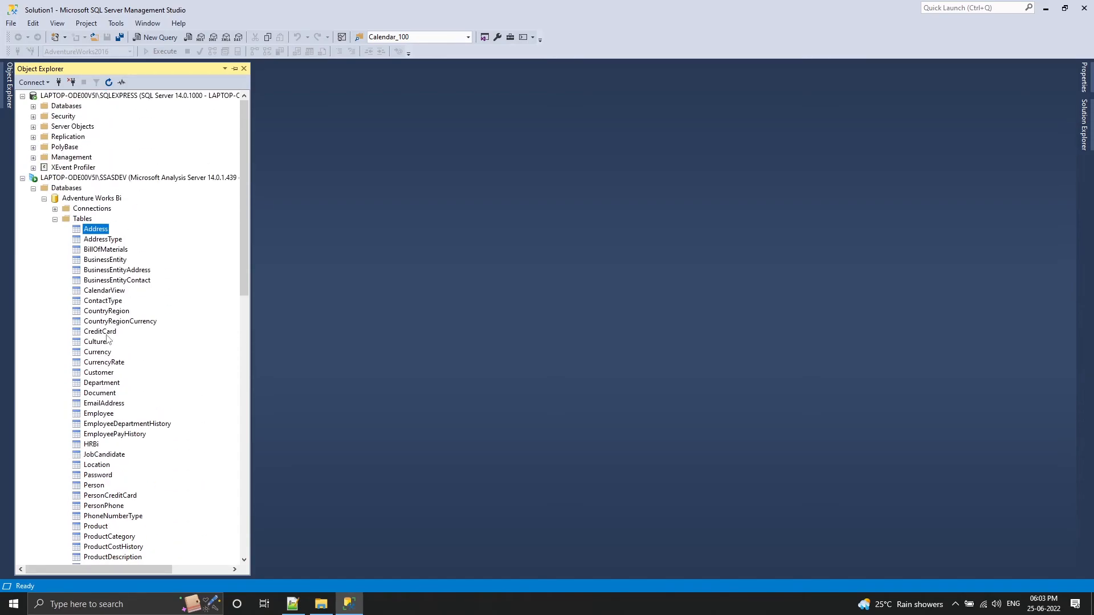
click(54, 219)
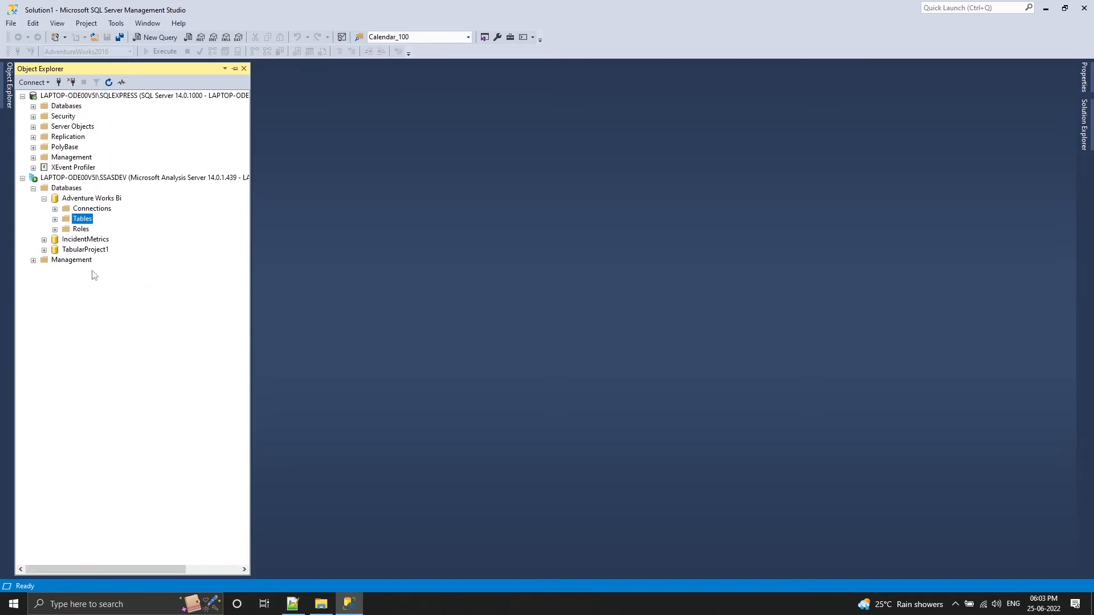
Copy the SSASDEV server name from a new Analysis Services connection, and cancel the connection
right_click(134, 178)
click(167, 183)
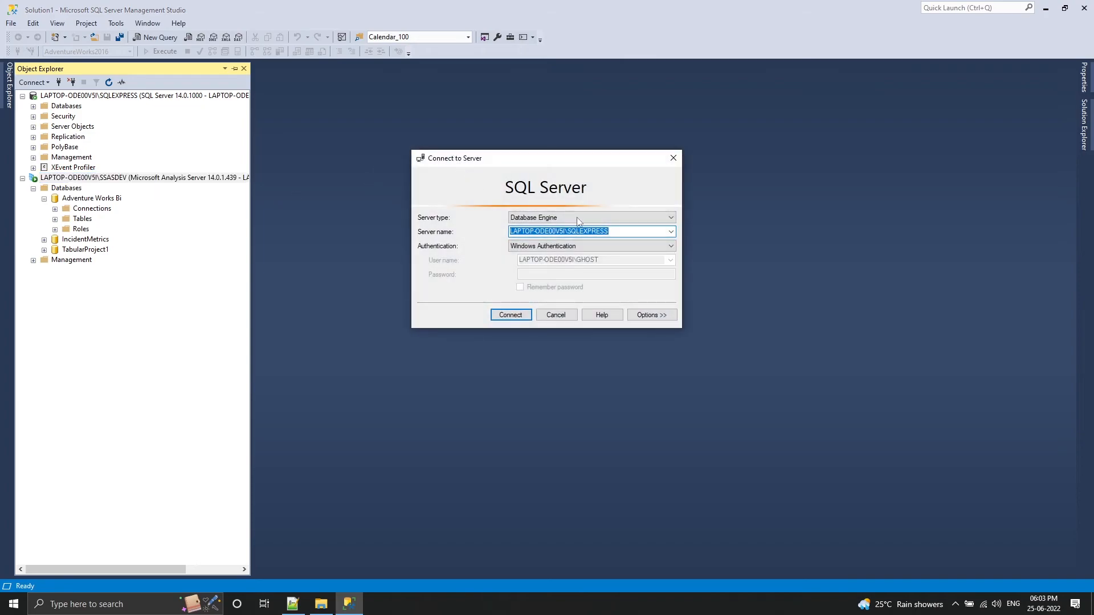
click(604, 217)
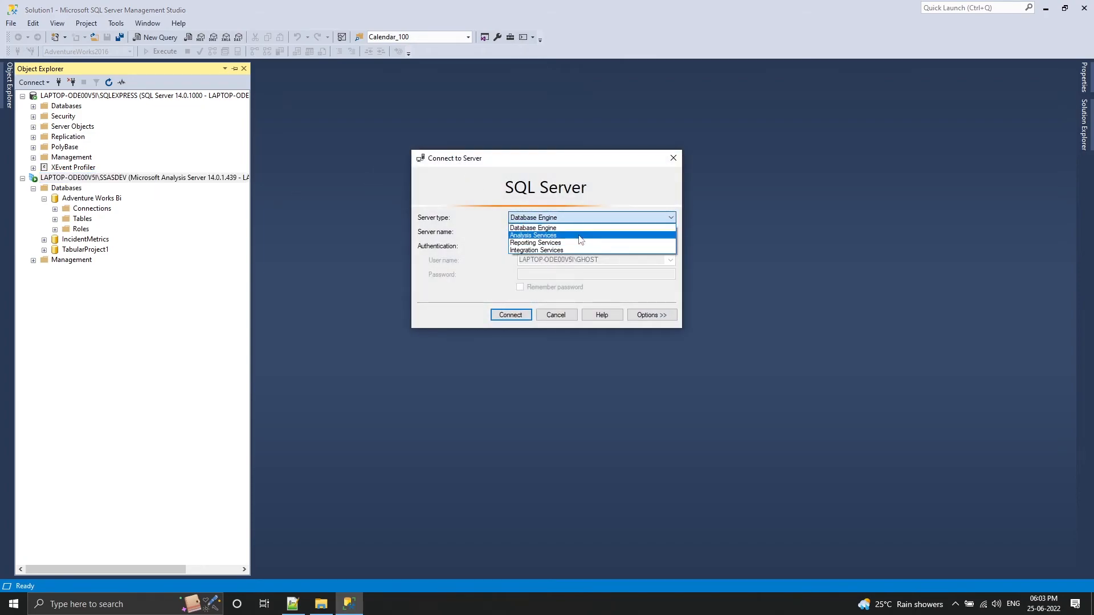
click(578, 236)
double_click(564, 232)
click(566, 232)
key(ctrl+a)
key(ctrl+c)
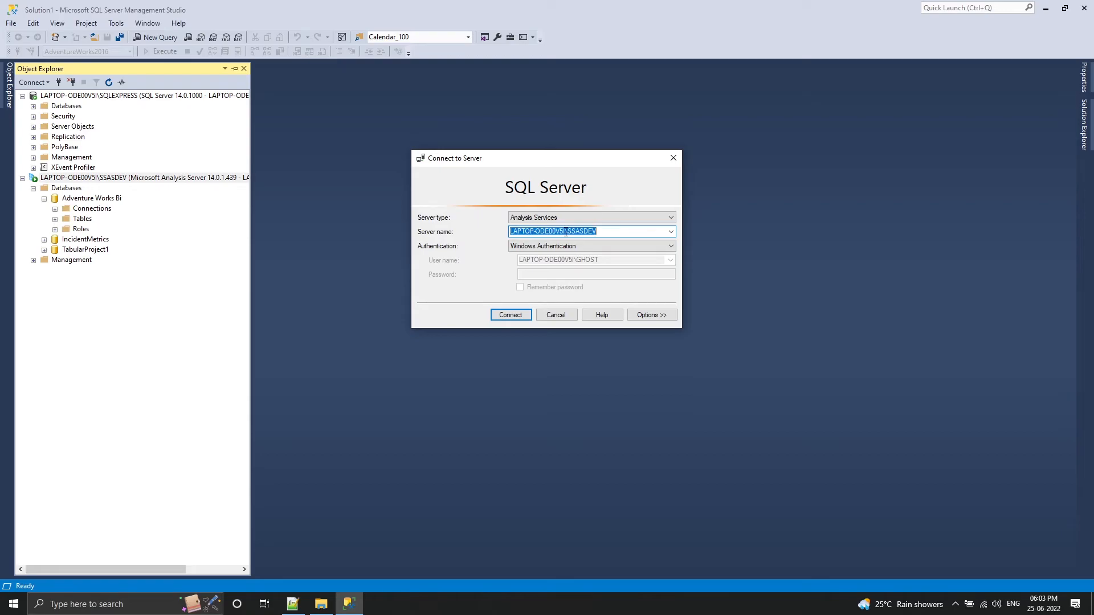
click(567, 315)
Launch Power BI Desktop and close SQL Server Management Studio
click(1045, 8)
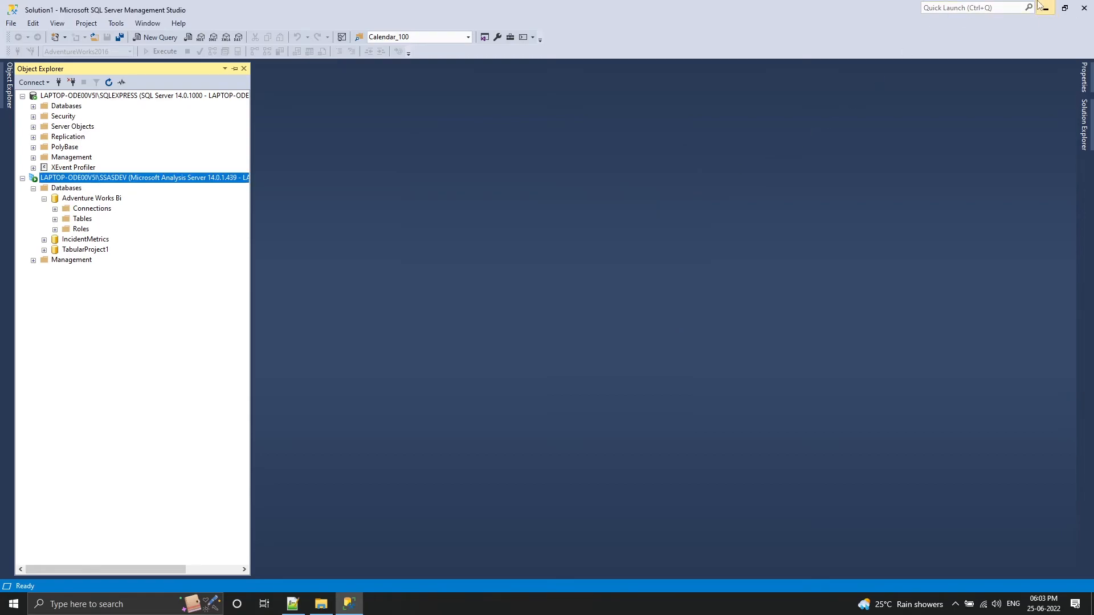
click(14, 604)
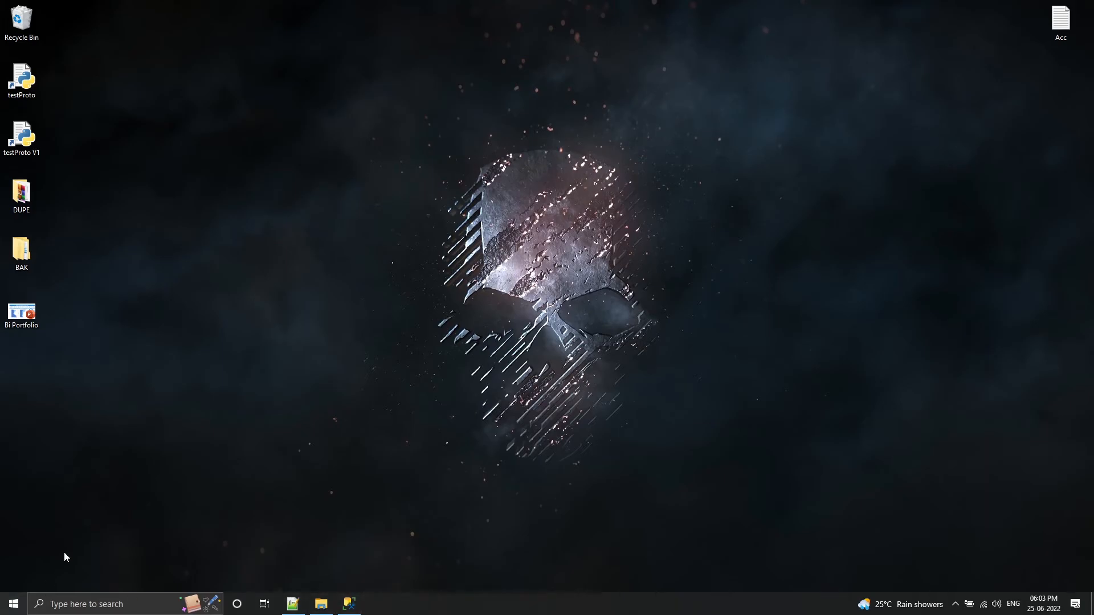
scroll(241, 450, down, 5)
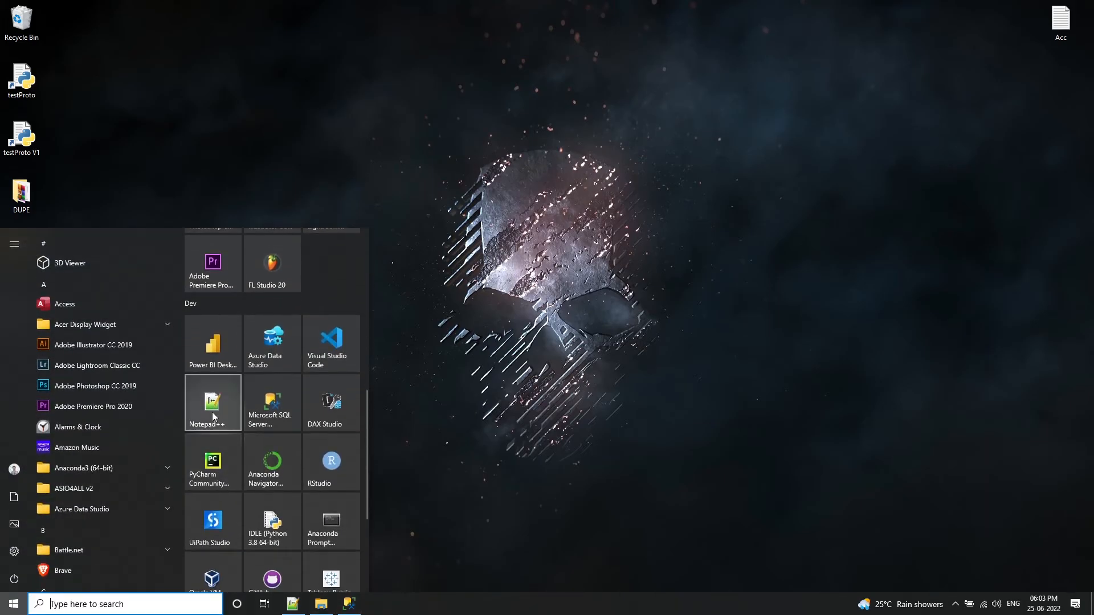
click(201, 347)
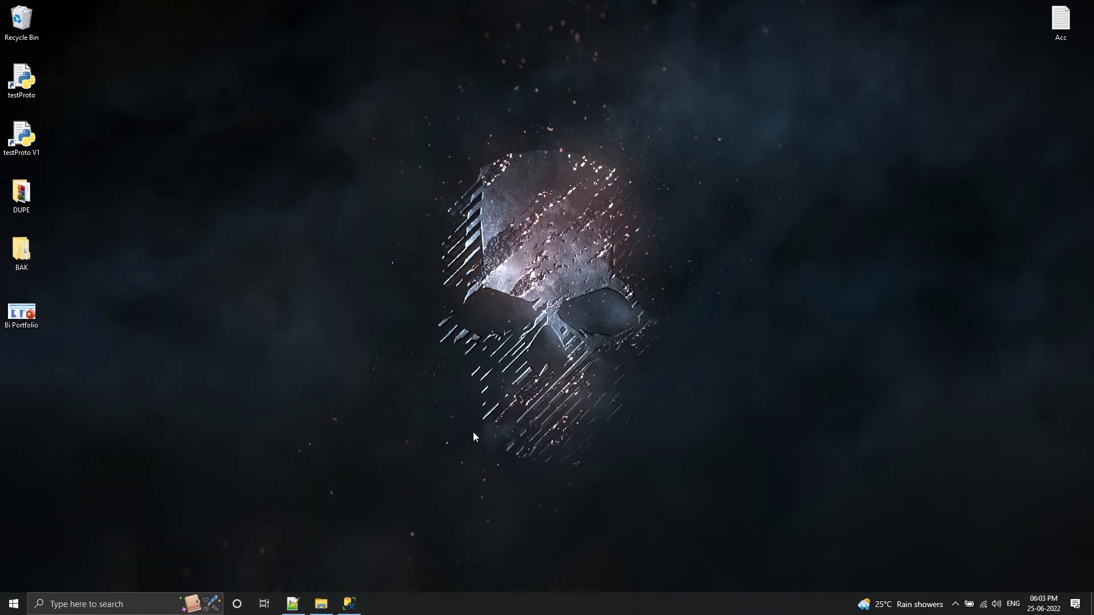
click(349, 605)
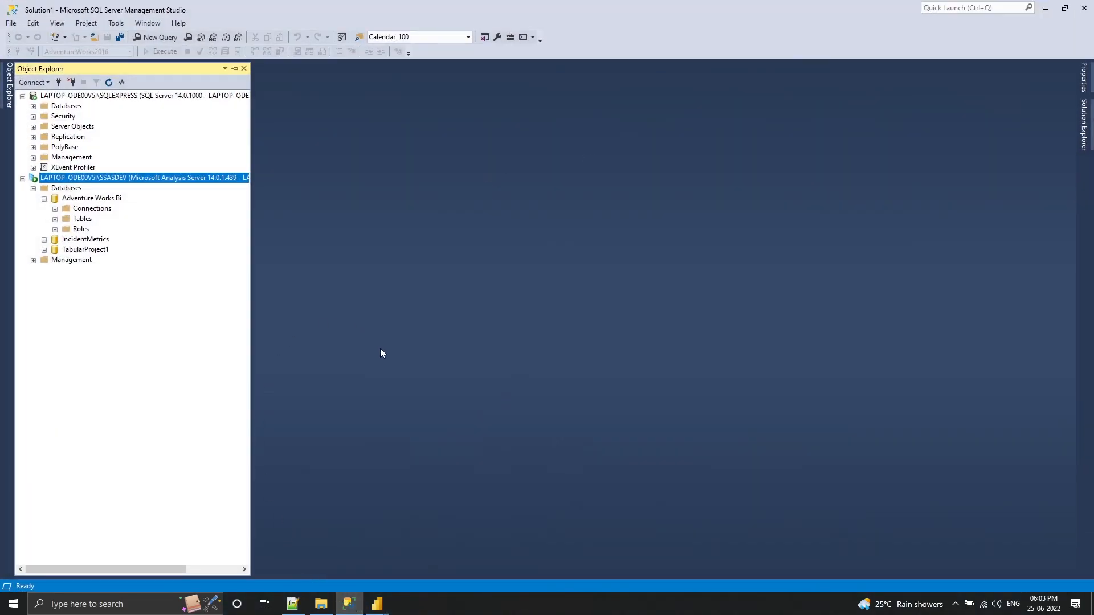
click(1085, 9)
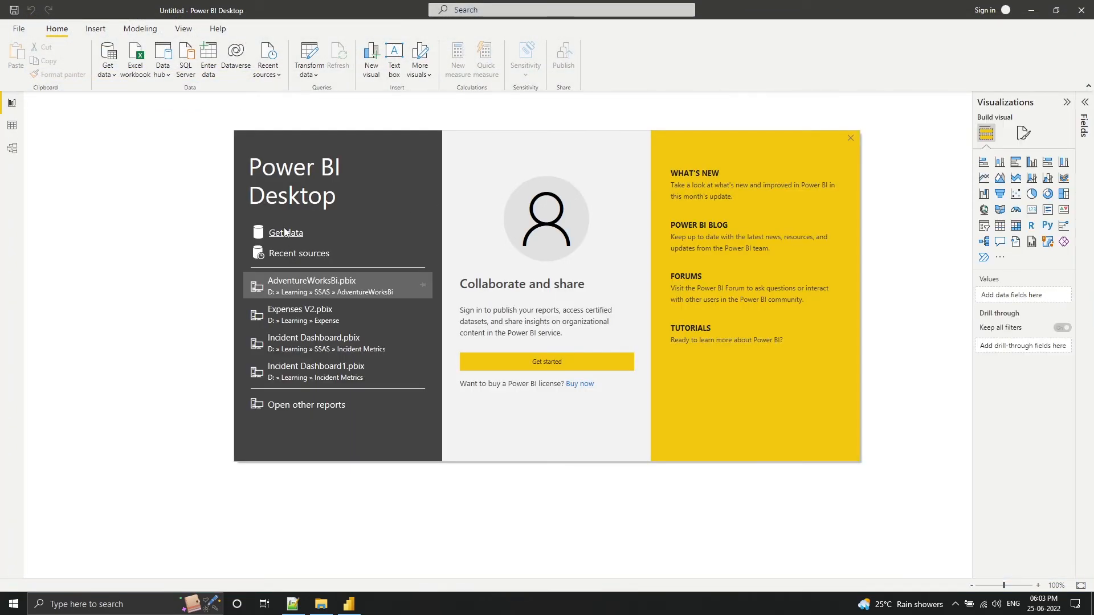
Start getting data from a SQL Server Analysis Services database, chosen from the Database sources
click(284, 228)
click(107, 56)
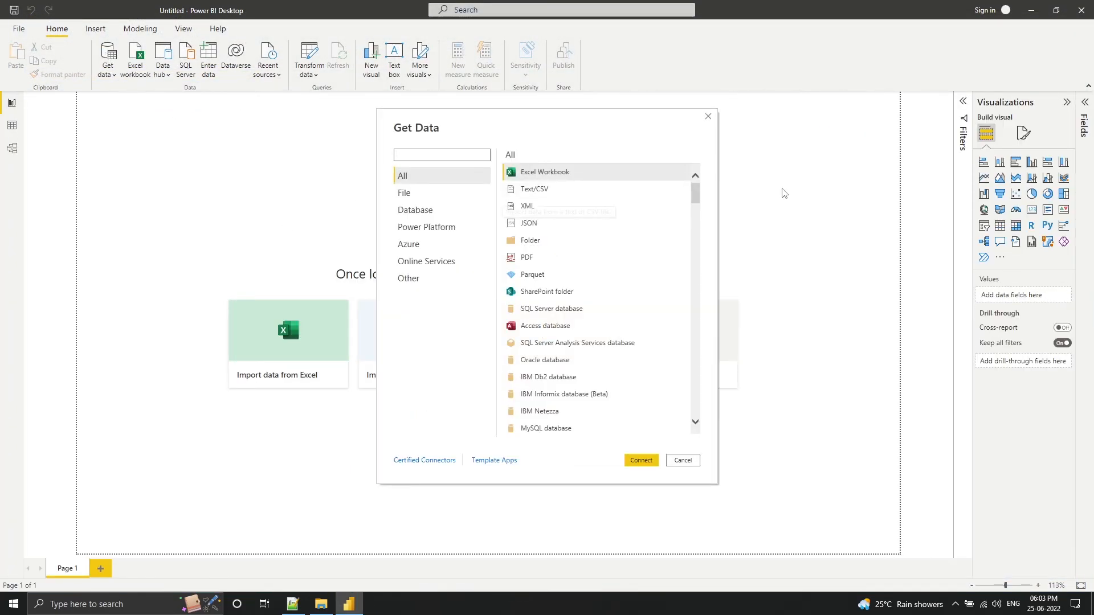
click(416, 211)
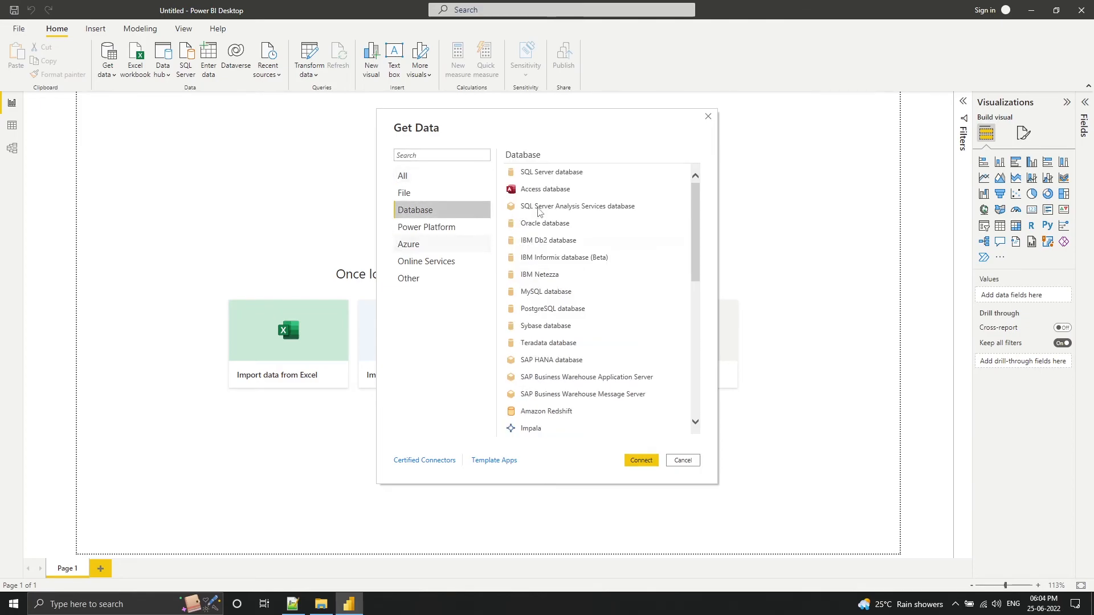
click(608, 206)
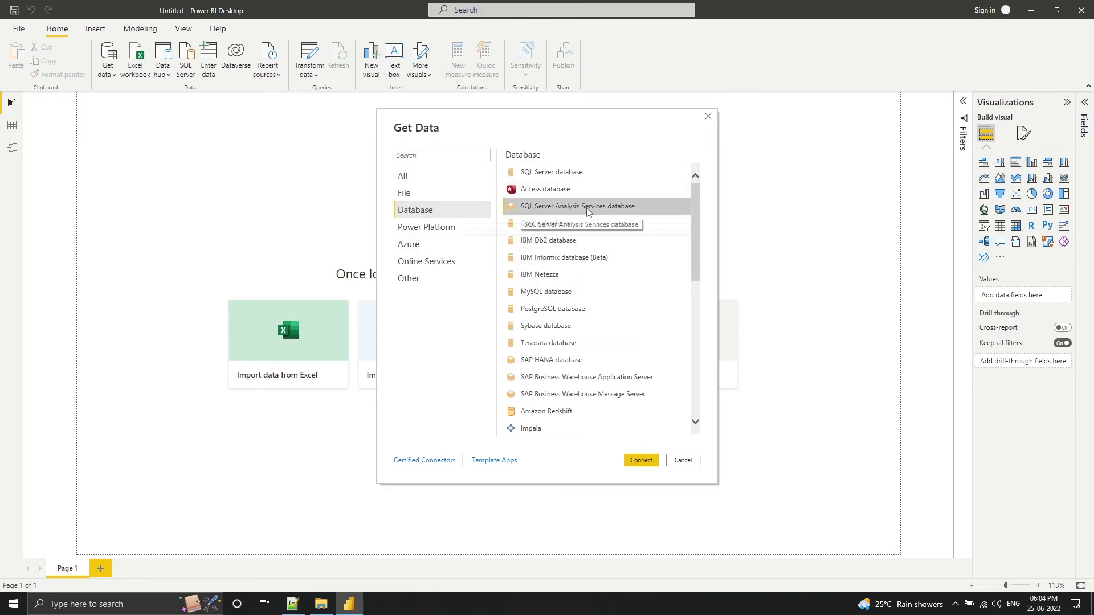
click(650, 463)
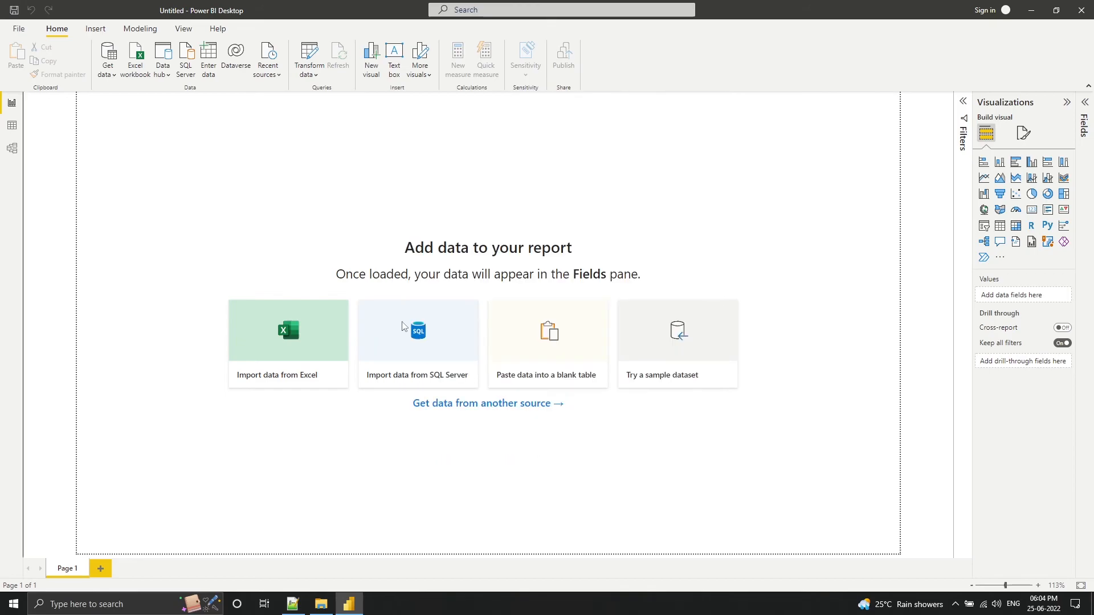
Paste the copied SSASDEV server name as the server and connect to it with the Connect live option
click(510, 256)
key(ctrl+v)
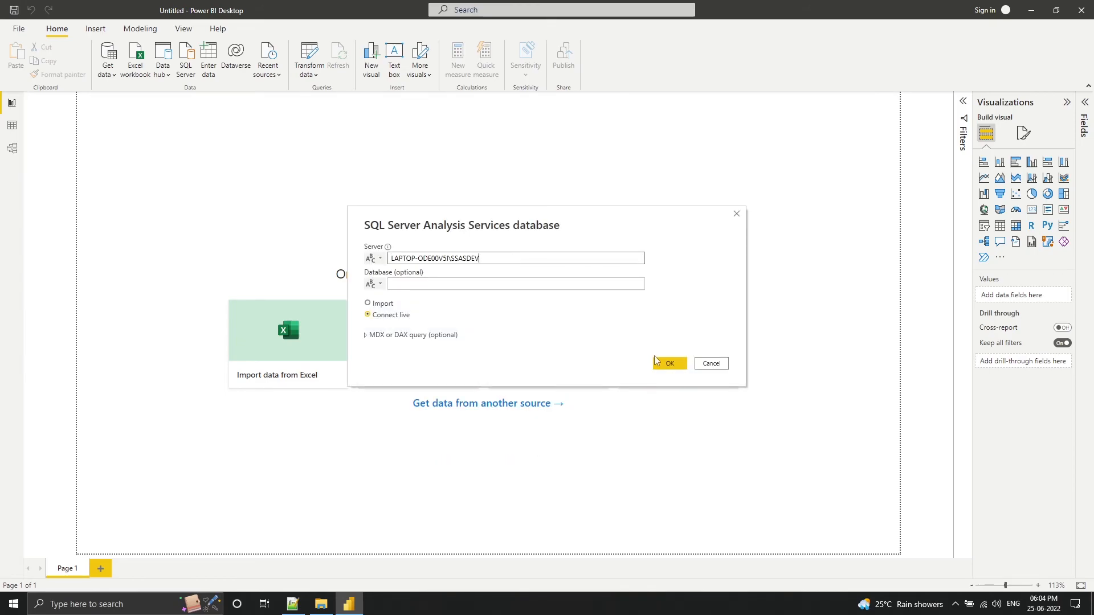
click(670, 368)
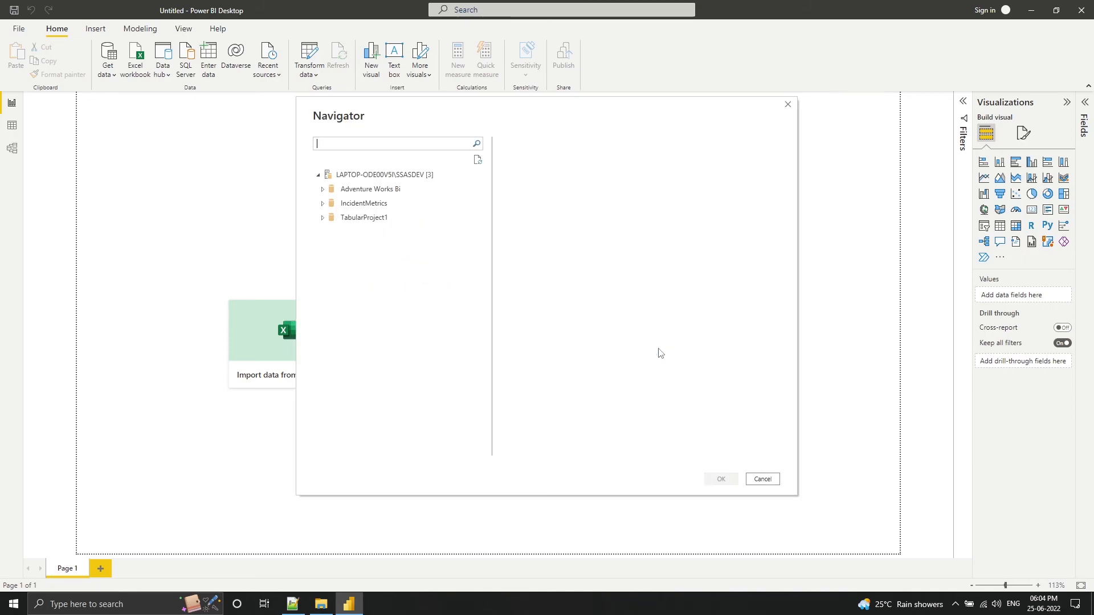
Connect the report to Model in the Adventure Works Bi database
double_click(334, 192)
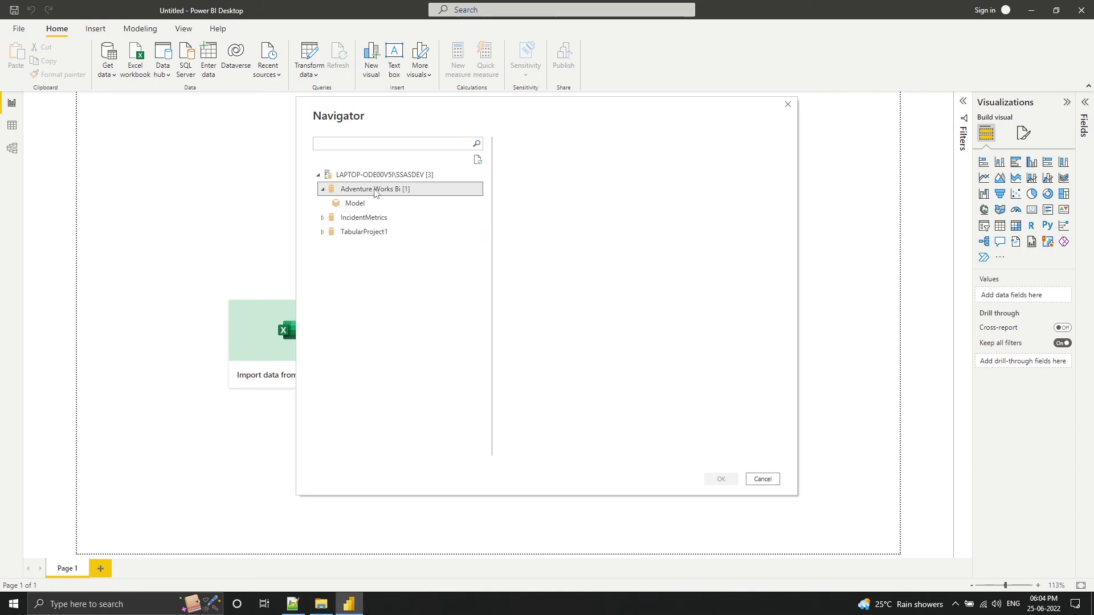
click(355, 203)
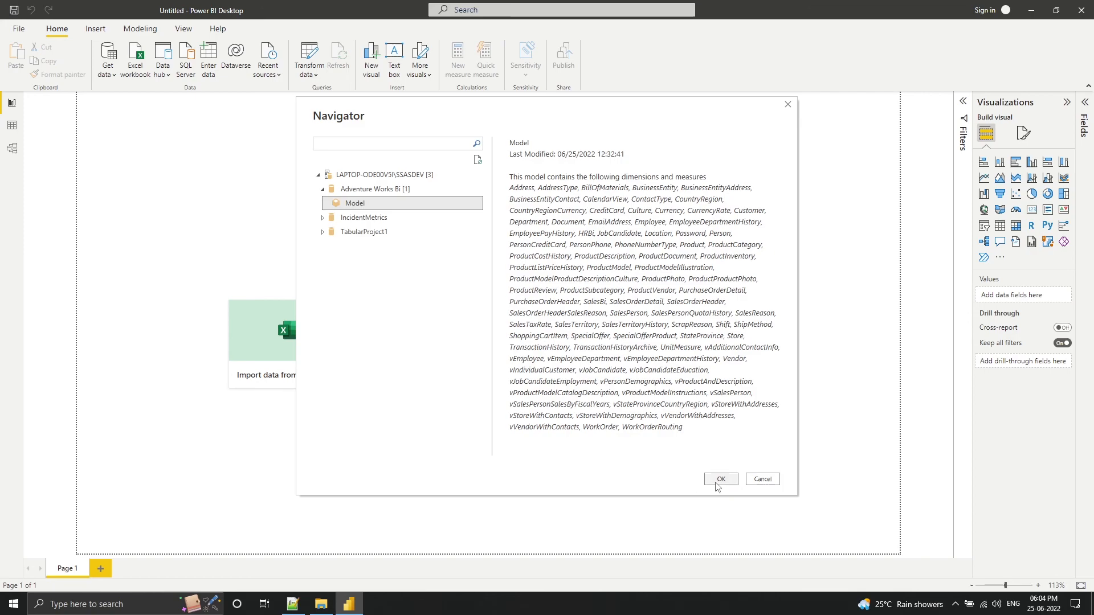
click(717, 482)
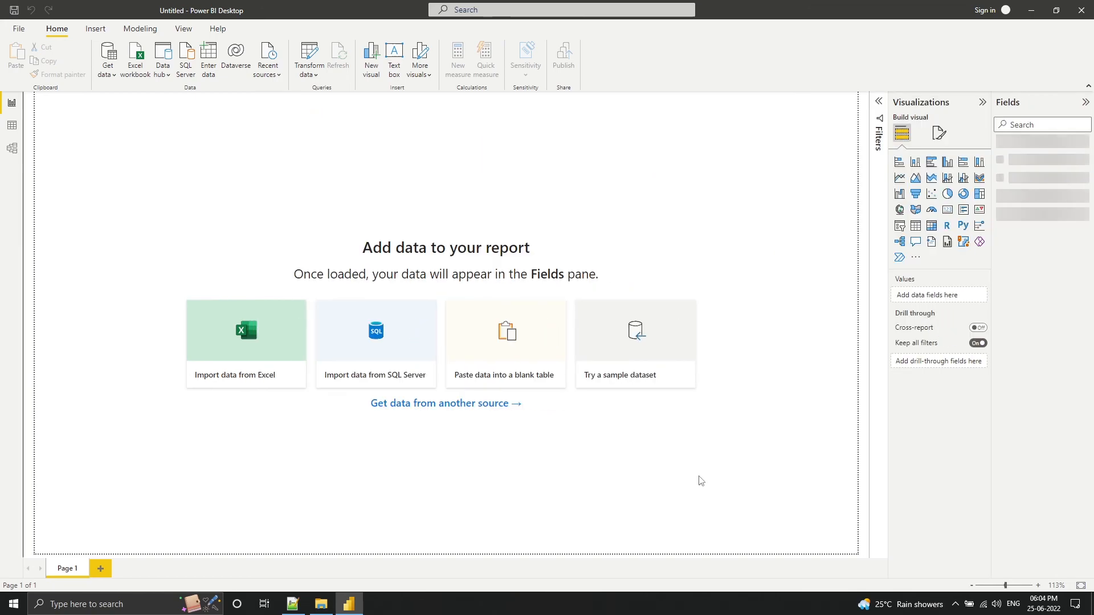